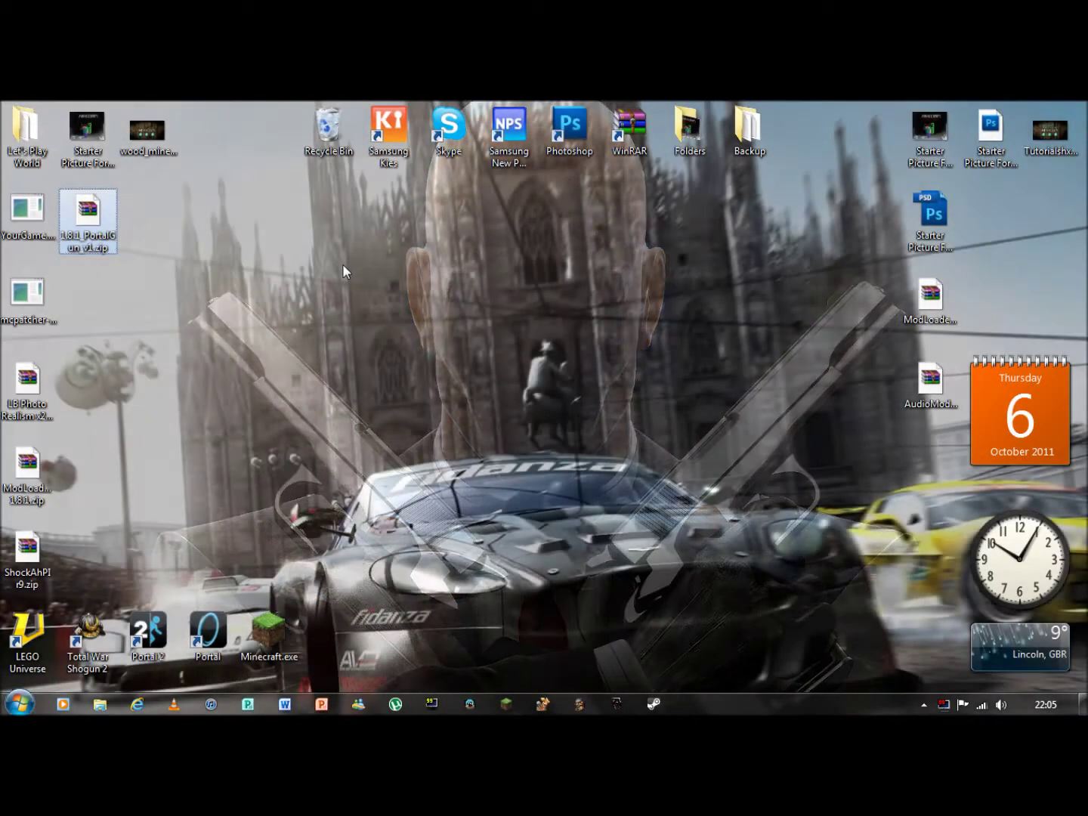
# Open the 1.8.1_PortalGun_v1.zip archive, look inside its Client folder and minimize the archive window.
pyautogui.press('Return')
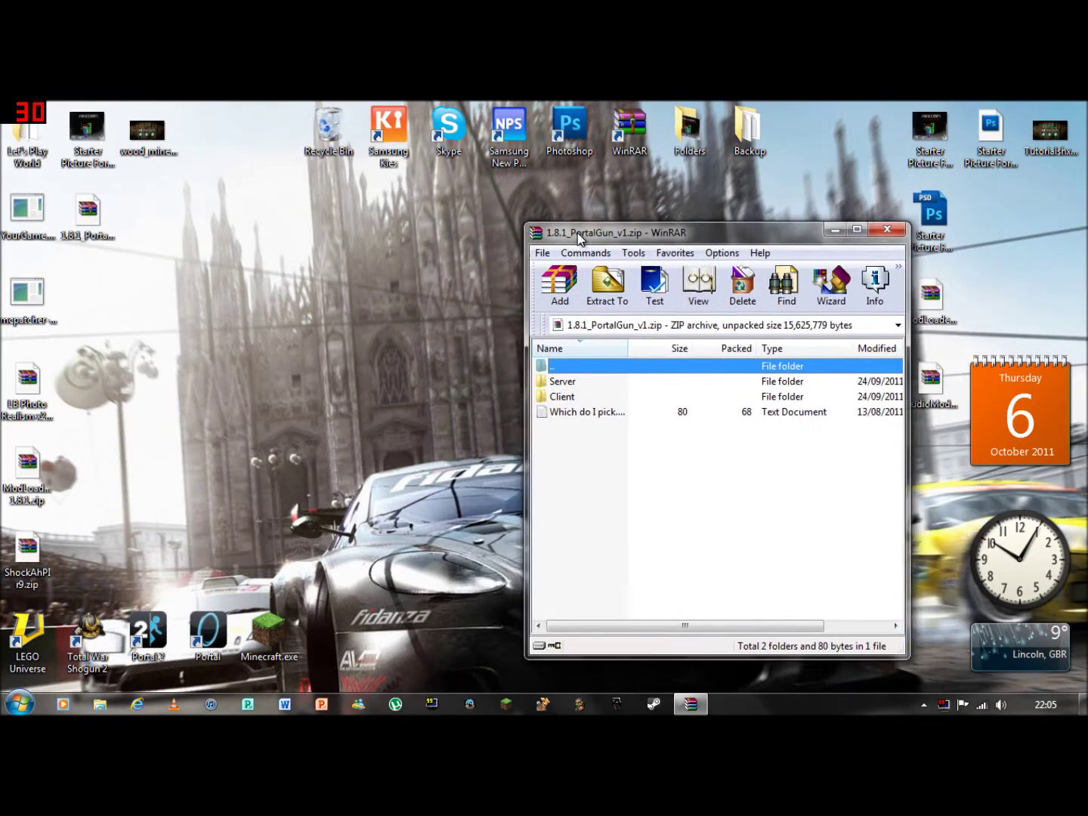
pyautogui.moveTo(579, 238); pyautogui.dragTo(634, 190)
pyautogui.click(642, 383)
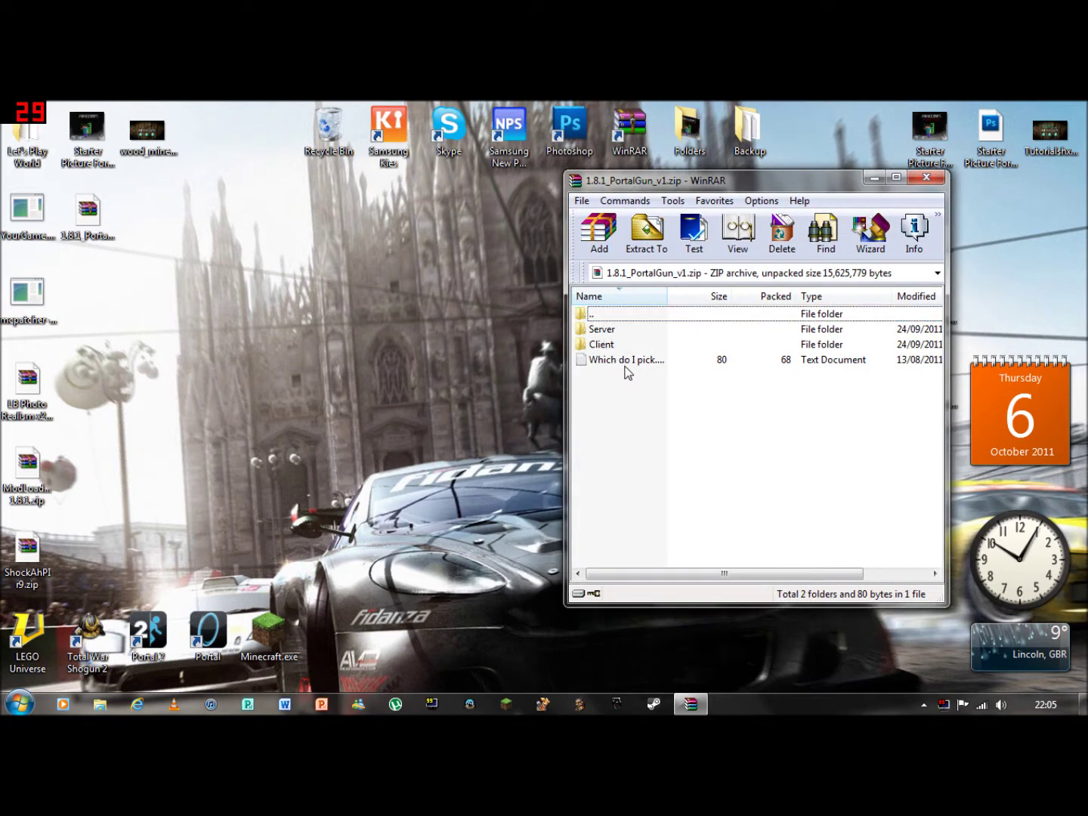
pyautogui.doubleClick(599, 344)
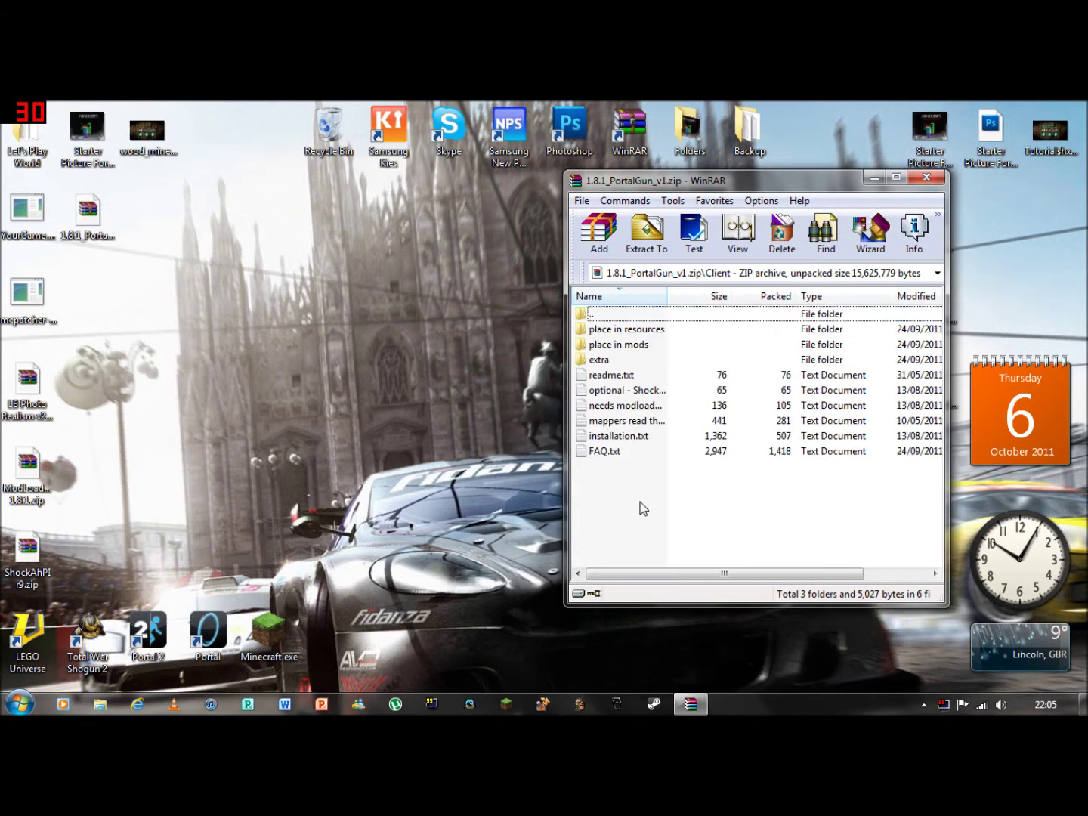
pyautogui.moveTo(860, 181); pyautogui.dragTo(743, 185)
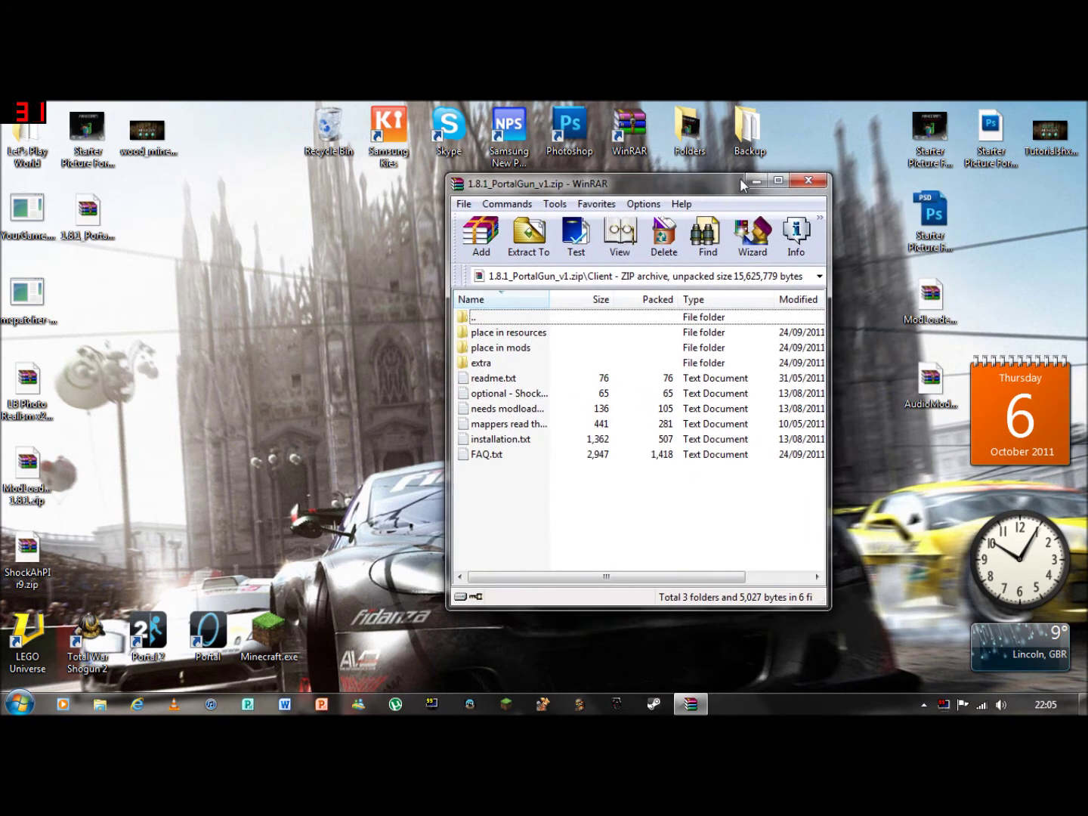
pyautogui.click(757, 182)
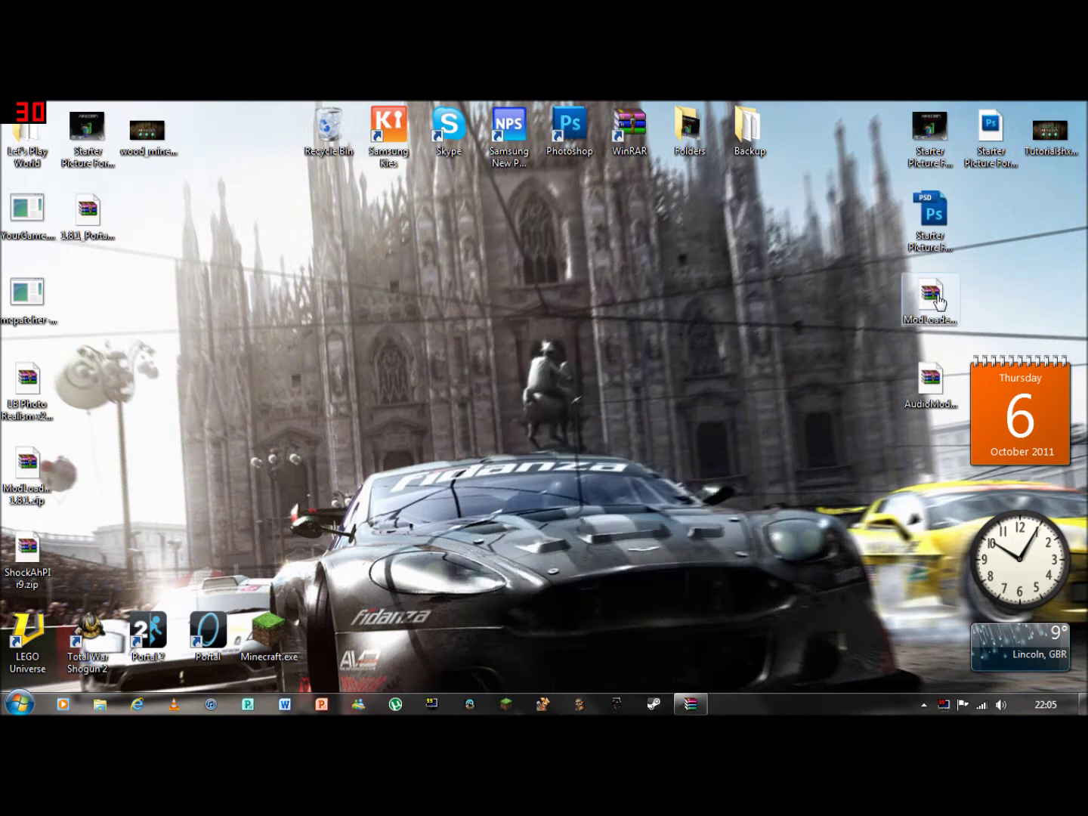
# Gather ModLoader.zip, AudioMod.zip, ShockAhPI r9.zip and the ModLoaderMp 1.8.1 archive into one group in the middle of the desktop.
pyautogui.moveTo(943, 306); pyautogui.dragTo(710, 306)
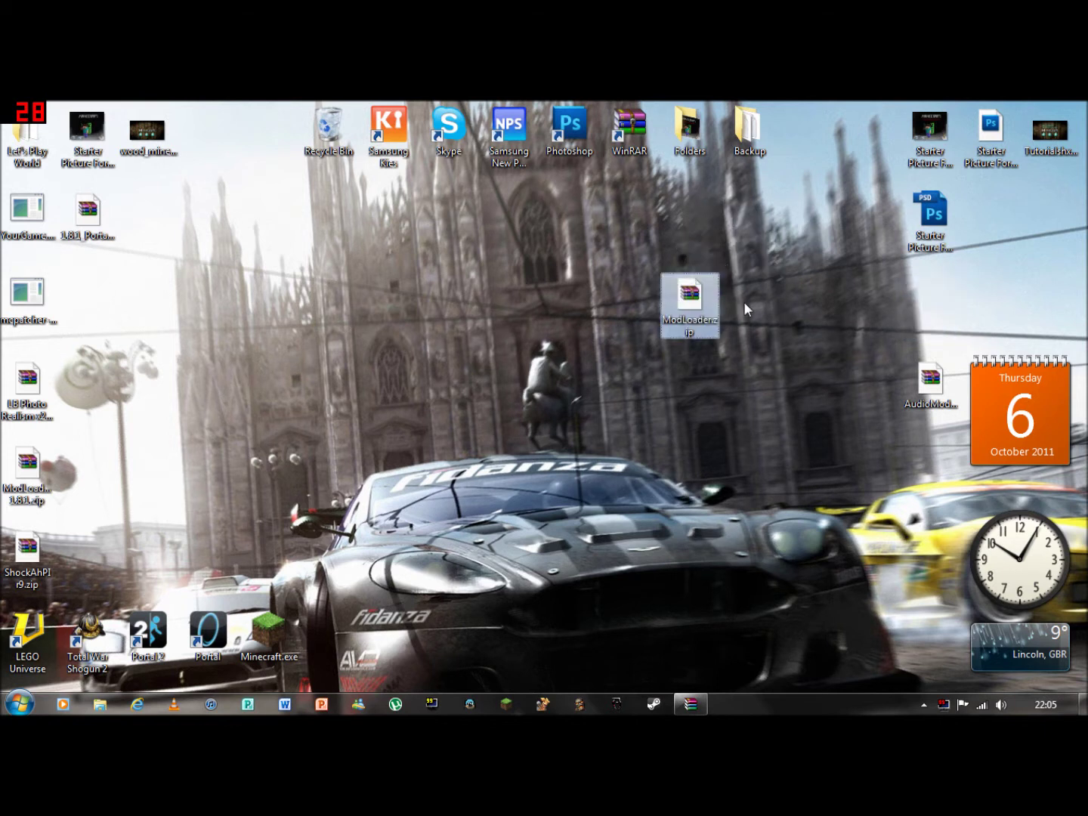
pyautogui.moveTo(931, 382); pyautogui.dragTo(688, 382)
pyautogui.click(730, 317)
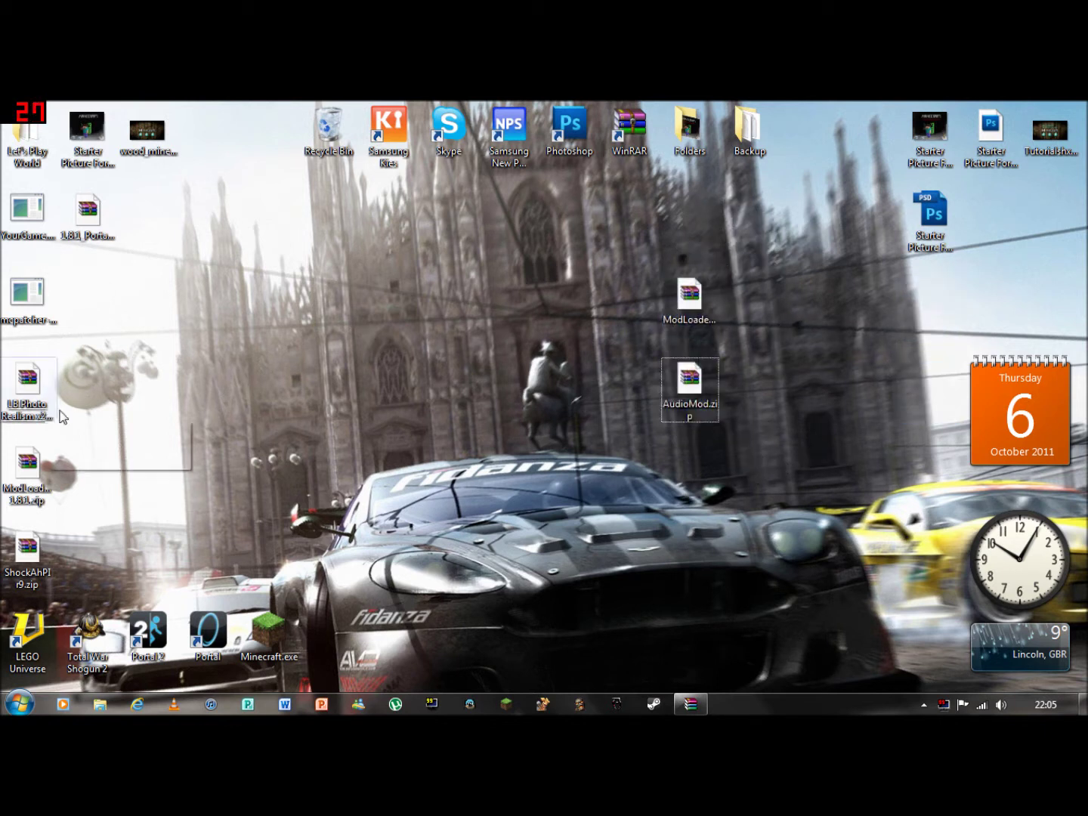
pyautogui.moveTo(30, 543); pyautogui.dragTo(633, 288)
pyautogui.click(424, 348)
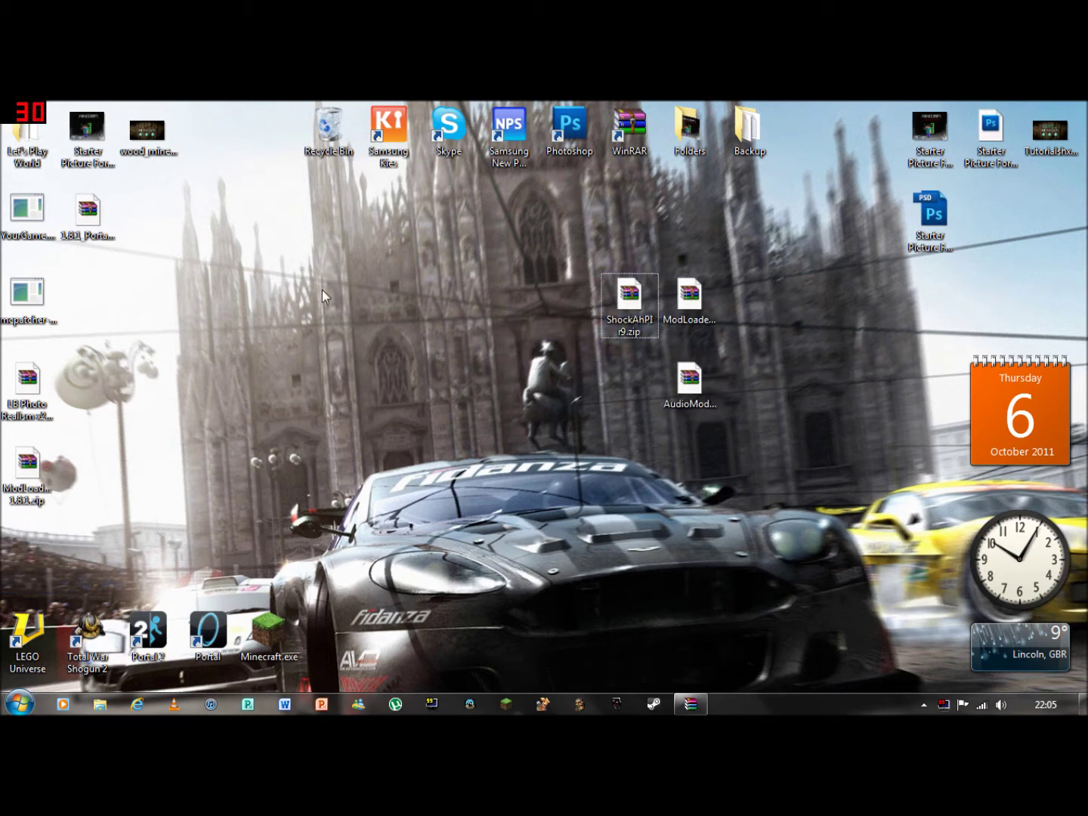
pyautogui.moveTo(27, 475); pyautogui.dragTo(616, 404)
pyautogui.moveTo(771, 289); pyautogui.dragTo(569, 419)
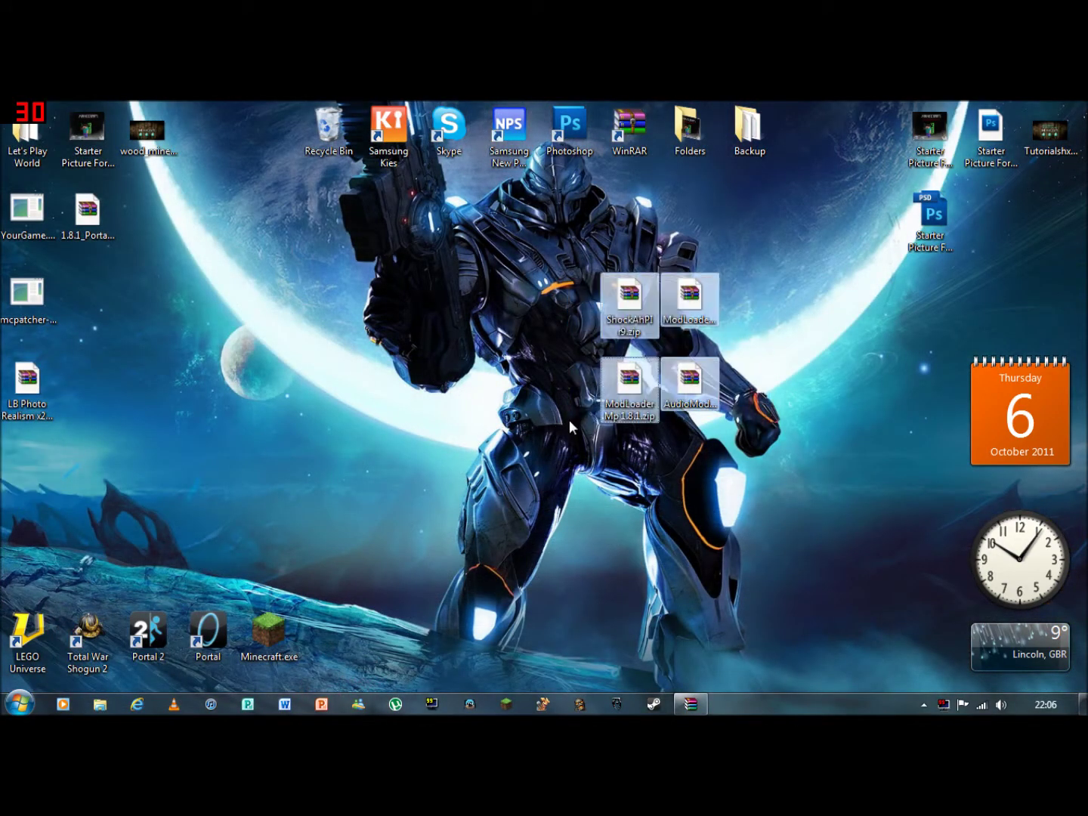
pyautogui.click(771, 316)
# Move the 1.8.1_PortalGun_v1.zip file beside the other mod archives on the desktop, leaving its archive window minimized.
pyautogui.moveTo(117, 233); pyautogui.dragTo(554, 305)
pyautogui.moveTo(801, 211); pyautogui.dragTo(477, 444)
pyautogui.doubleClick(509, 302)
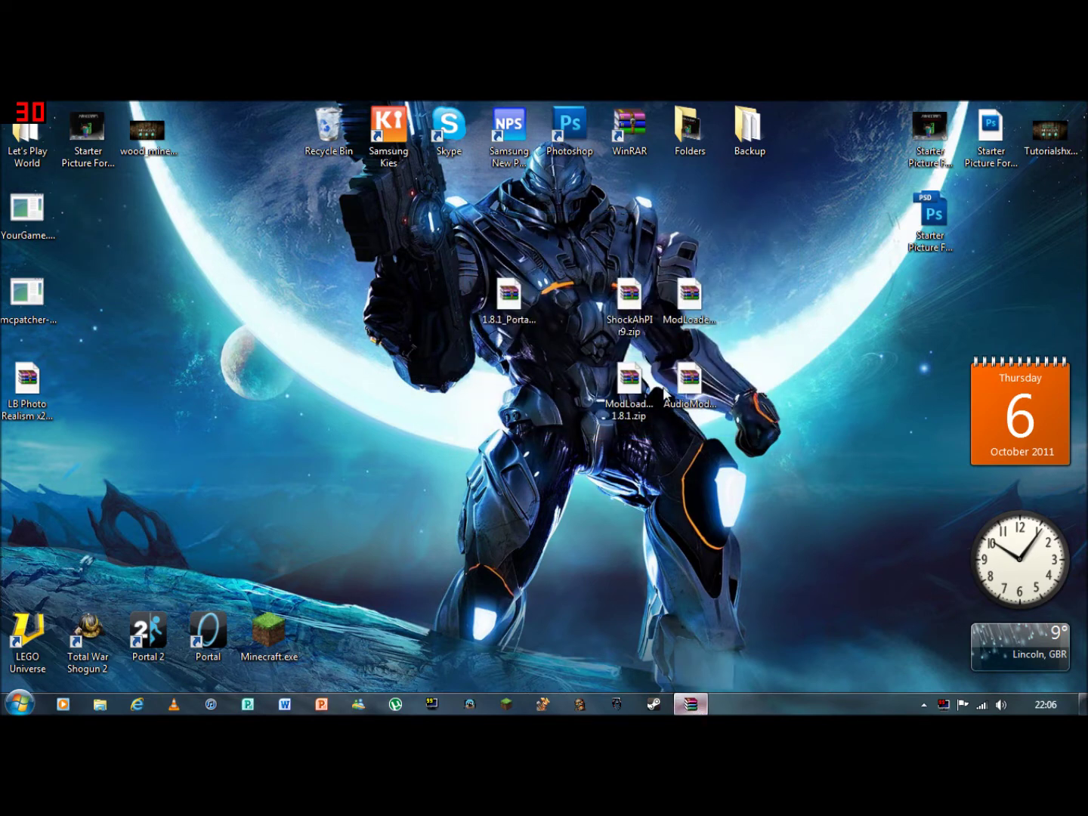
pyautogui.click(756, 181)
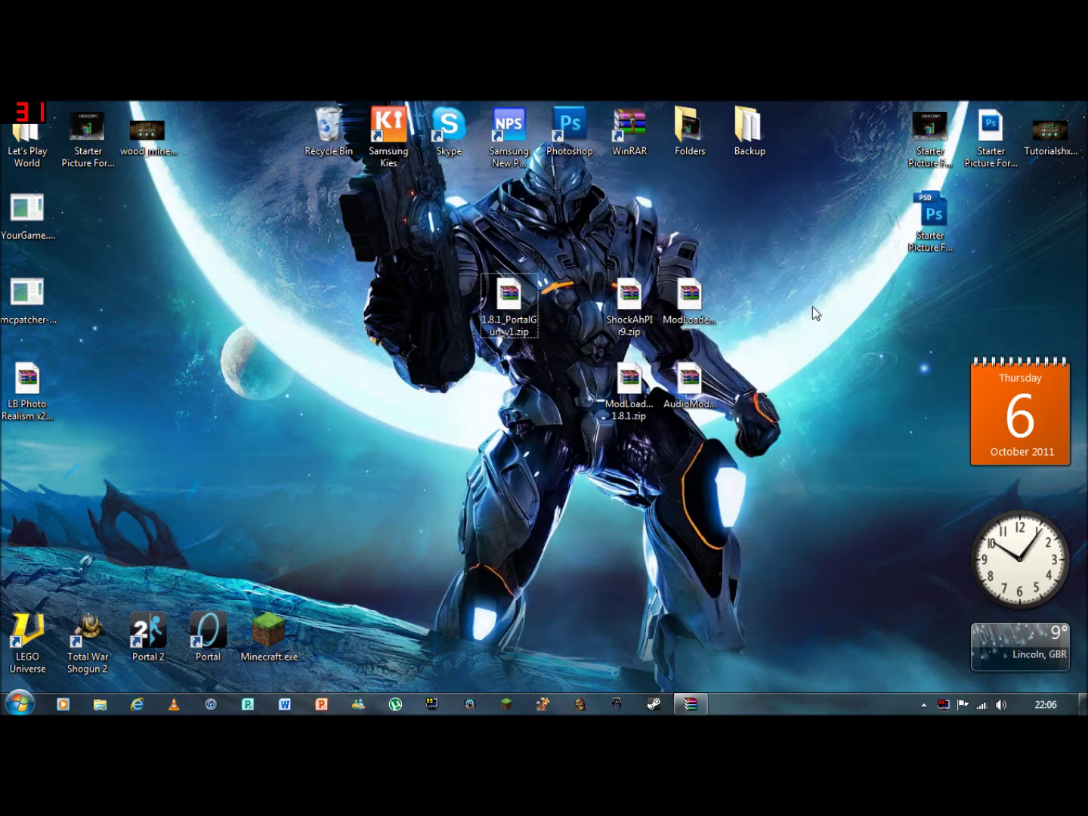
# Open ModLoader.zip from the desktop and move its window clear of the desktop mod files.
pyautogui.click(689, 301)
pyautogui.press('Return')
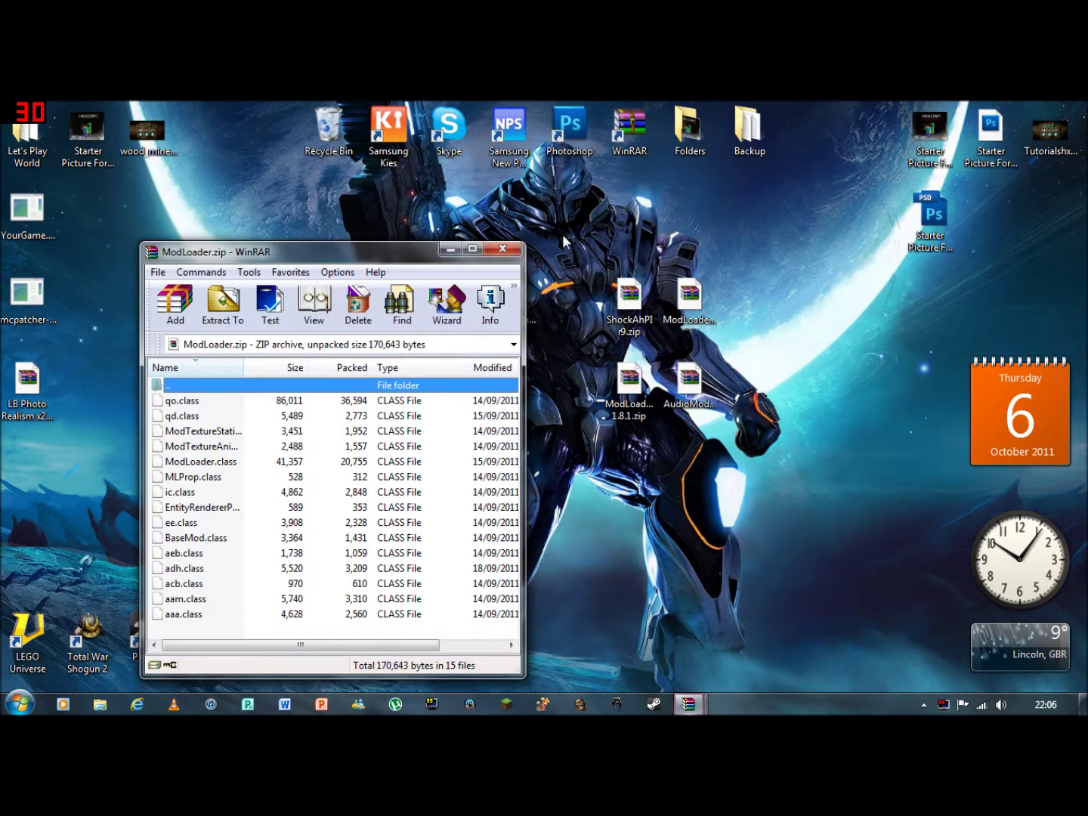
pyautogui.moveTo(414, 262); pyautogui.dragTo(1029, 219)
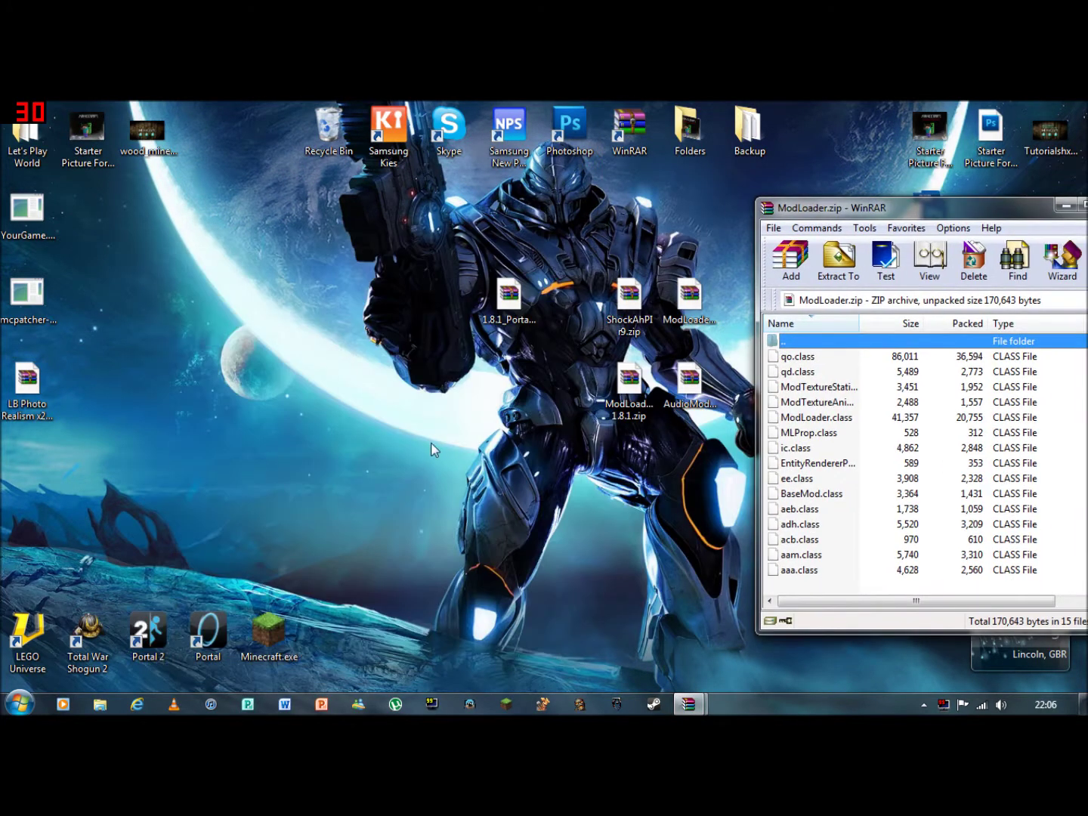
# Open the Roaming application data folder by running %appdata%, and position its window beside the ModLoader archive.
pyautogui.rightClick(100, 706)
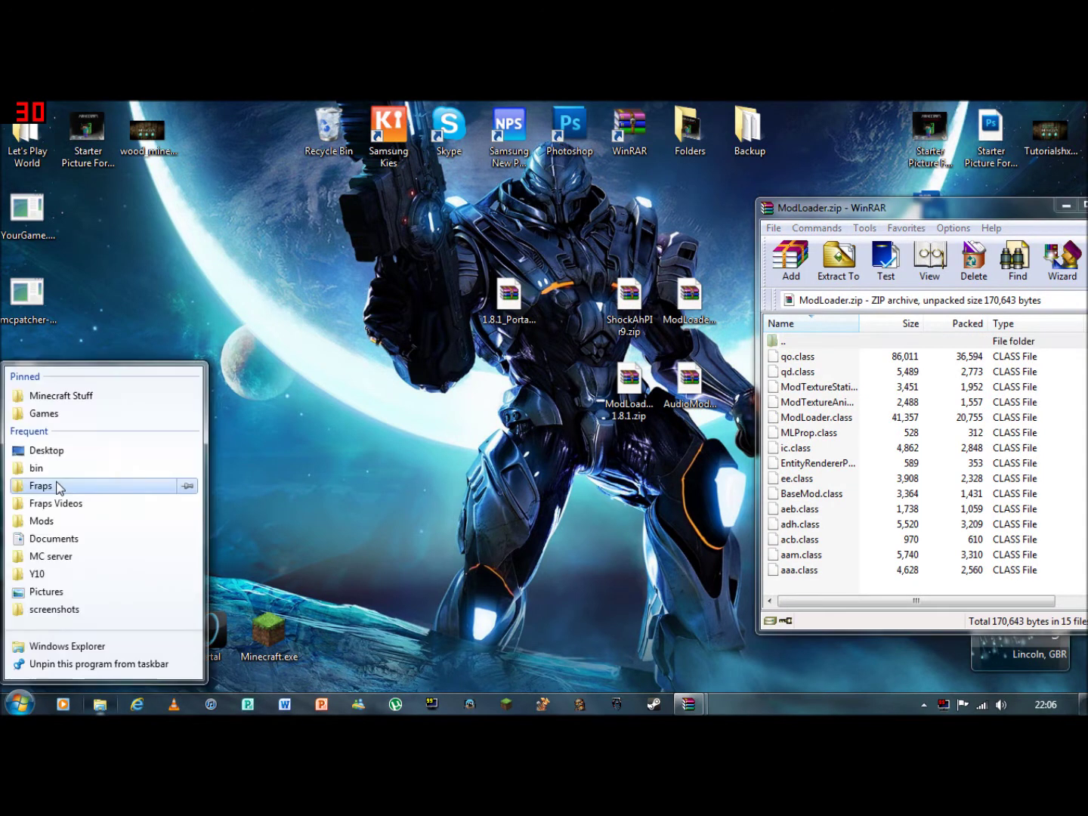
pyautogui.click(19, 705)
pyautogui.write('run')
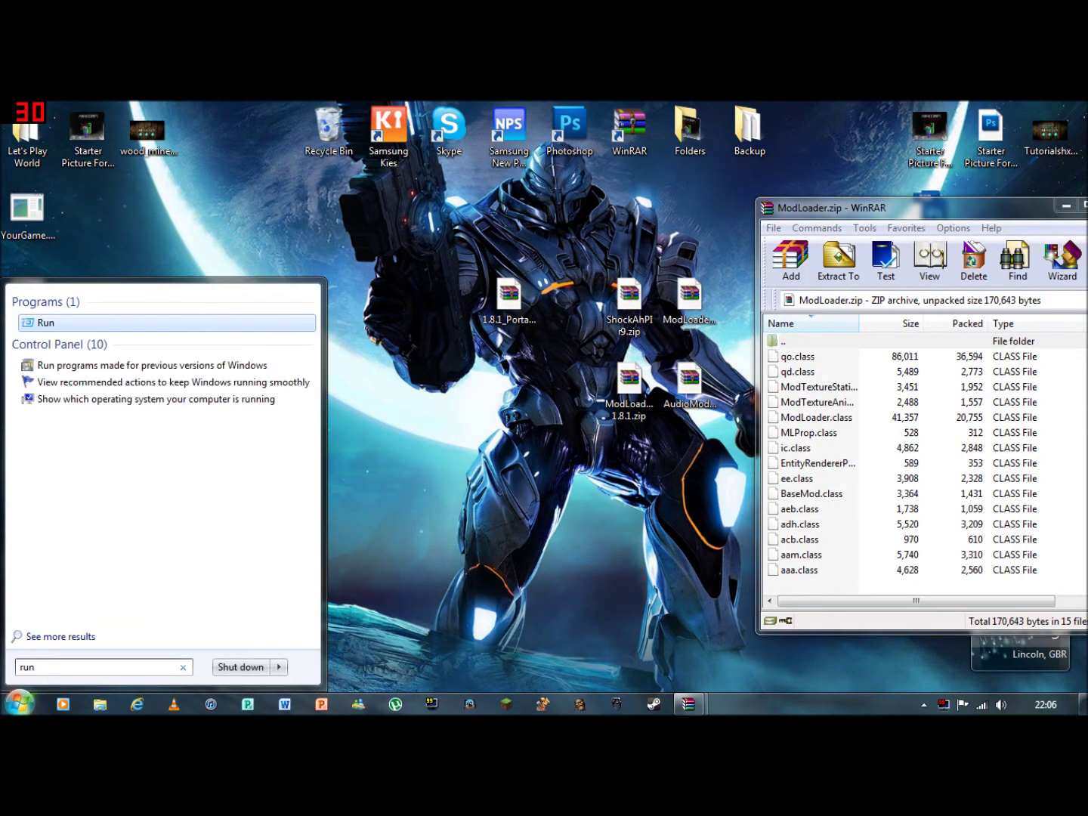
pyautogui.press('Return')
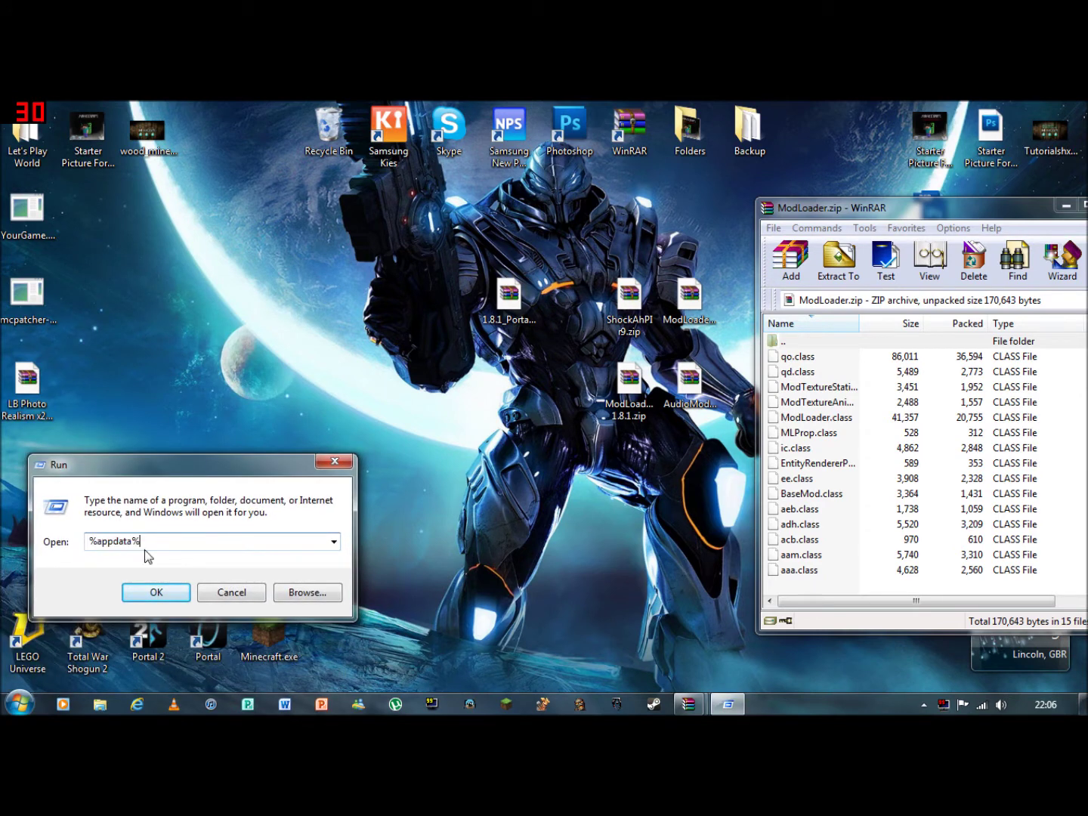
pyautogui.click(153, 593)
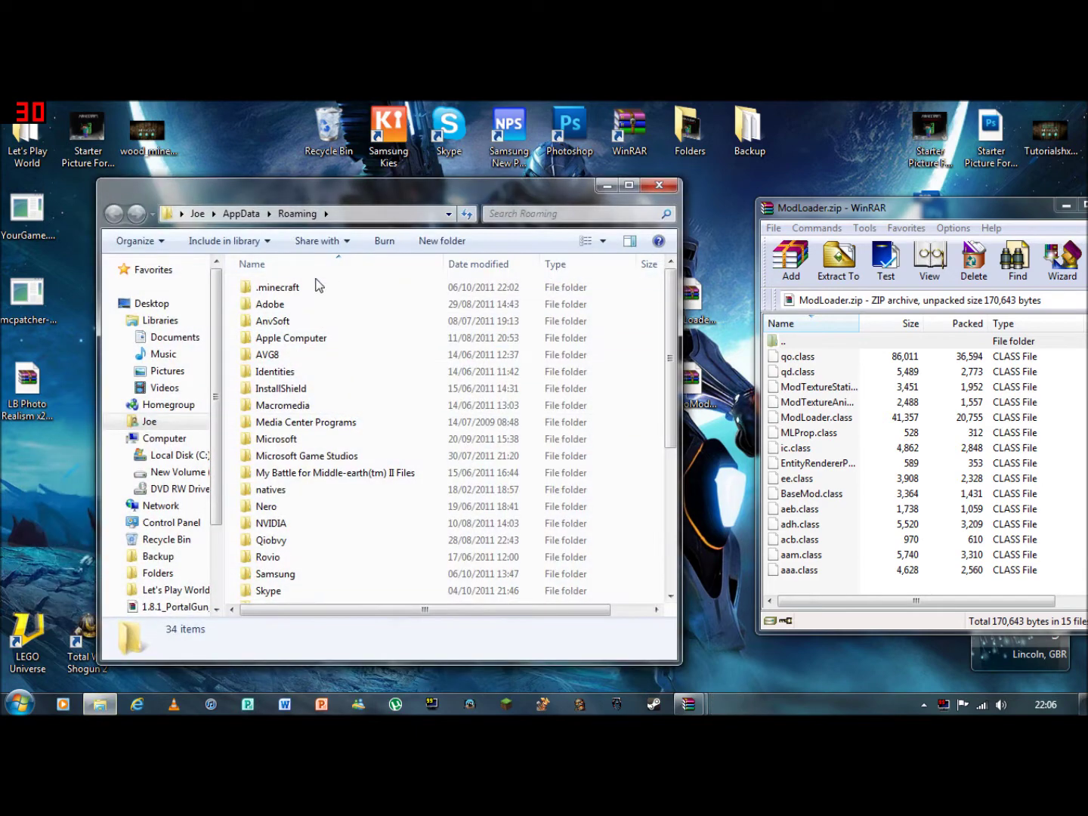
pyautogui.moveTo(316, 208); pyautogui.dragTo(268, 187)
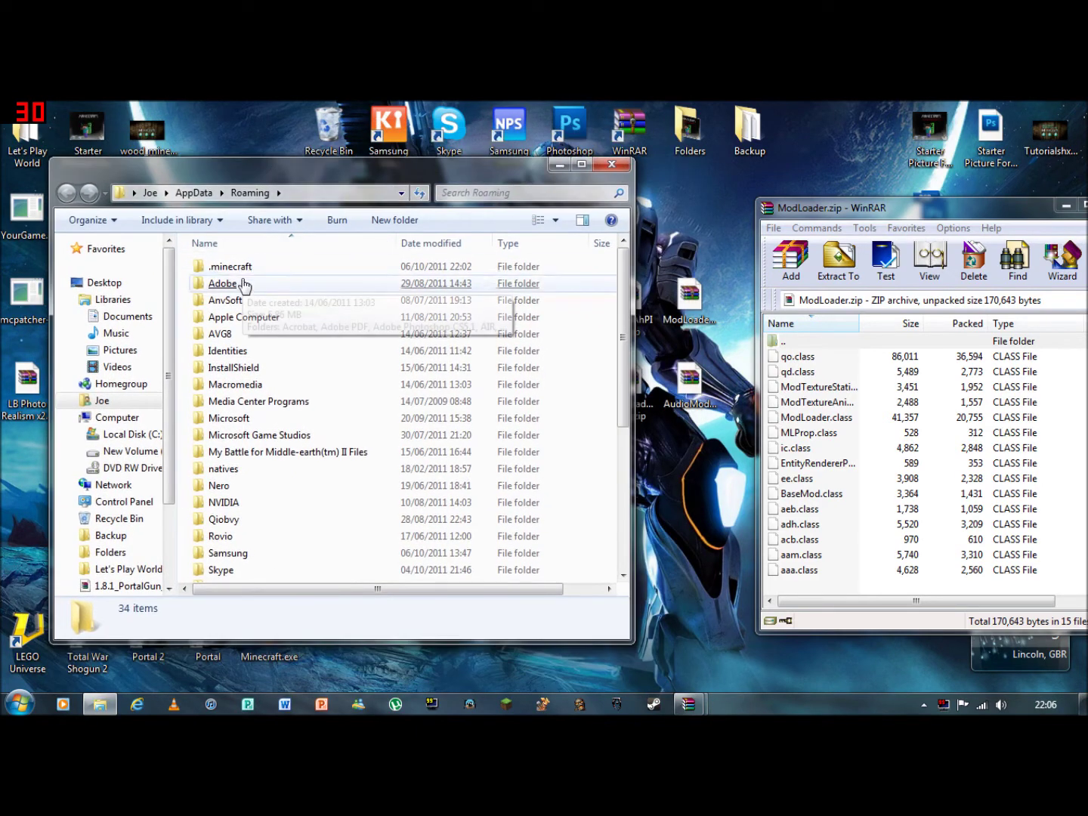
# Open minecraft.jar from the .minecraft\bin folder as an archive and place its window beside ModLoader.zip.
pyautogui.click(244, 274)
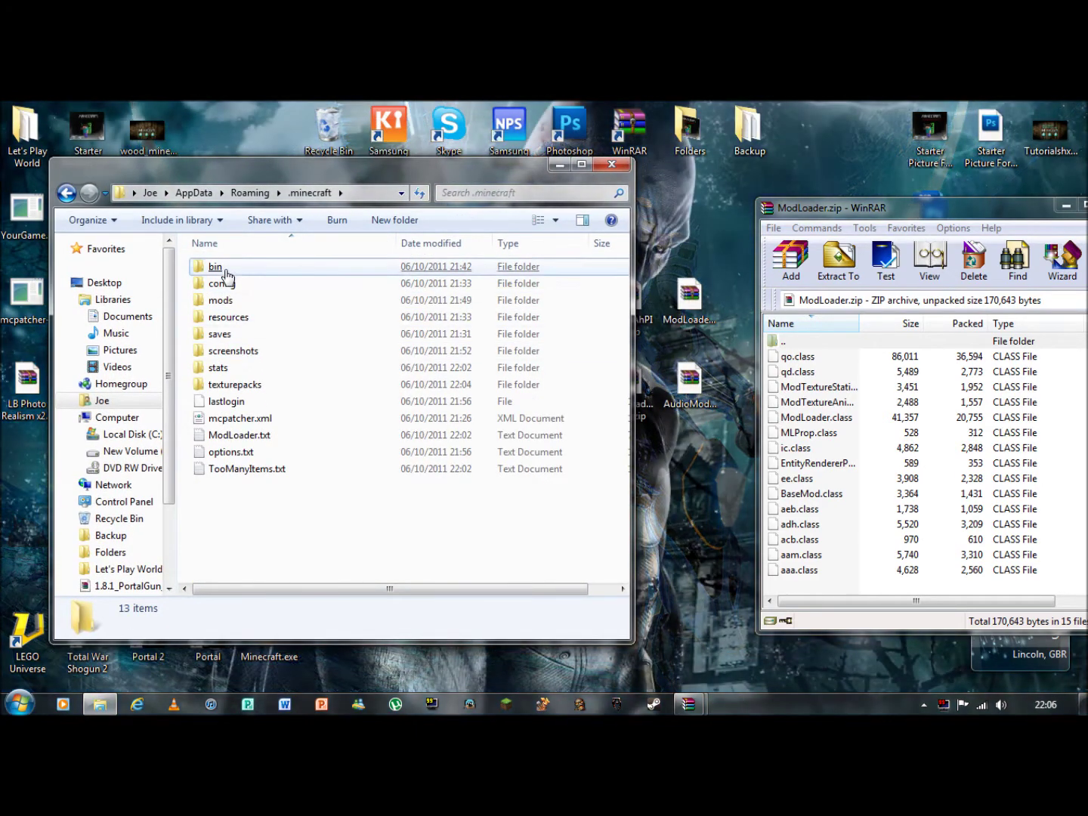
pyautogui.click(219, 269)
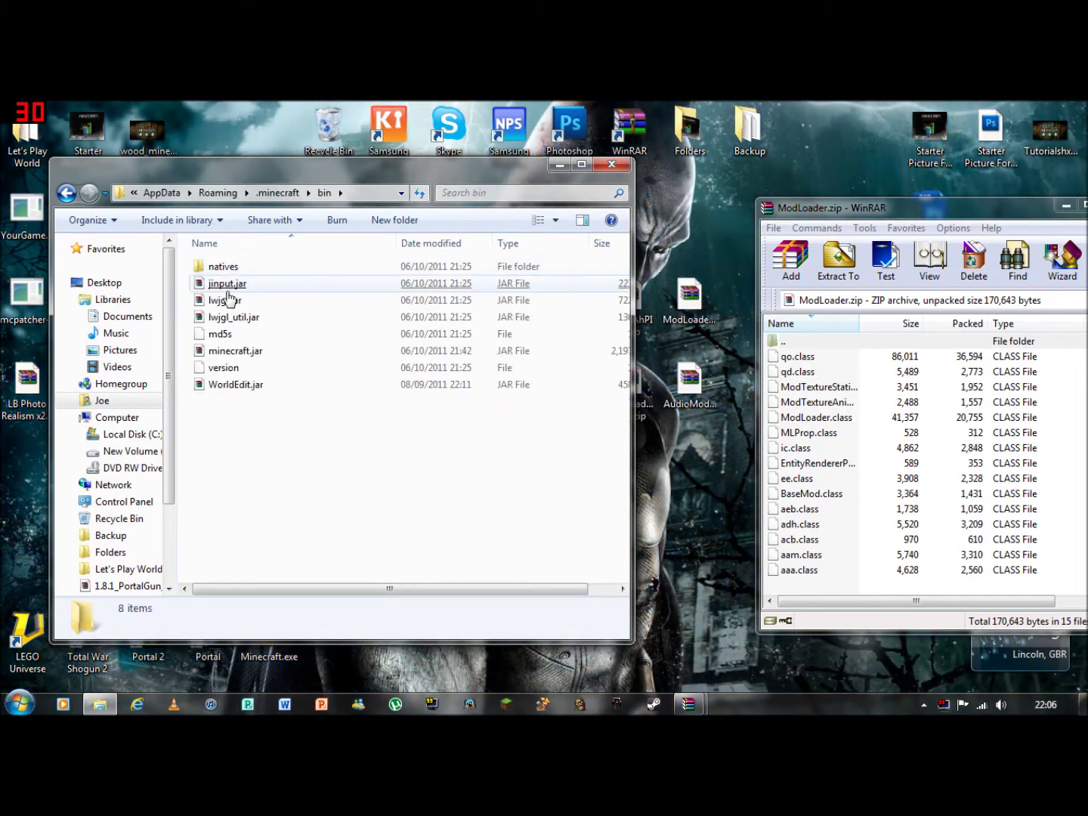
pyautogui.click(244, 358)
pyautogui.moveTo(620, 243); pyautogui.dragTo(302, 159)
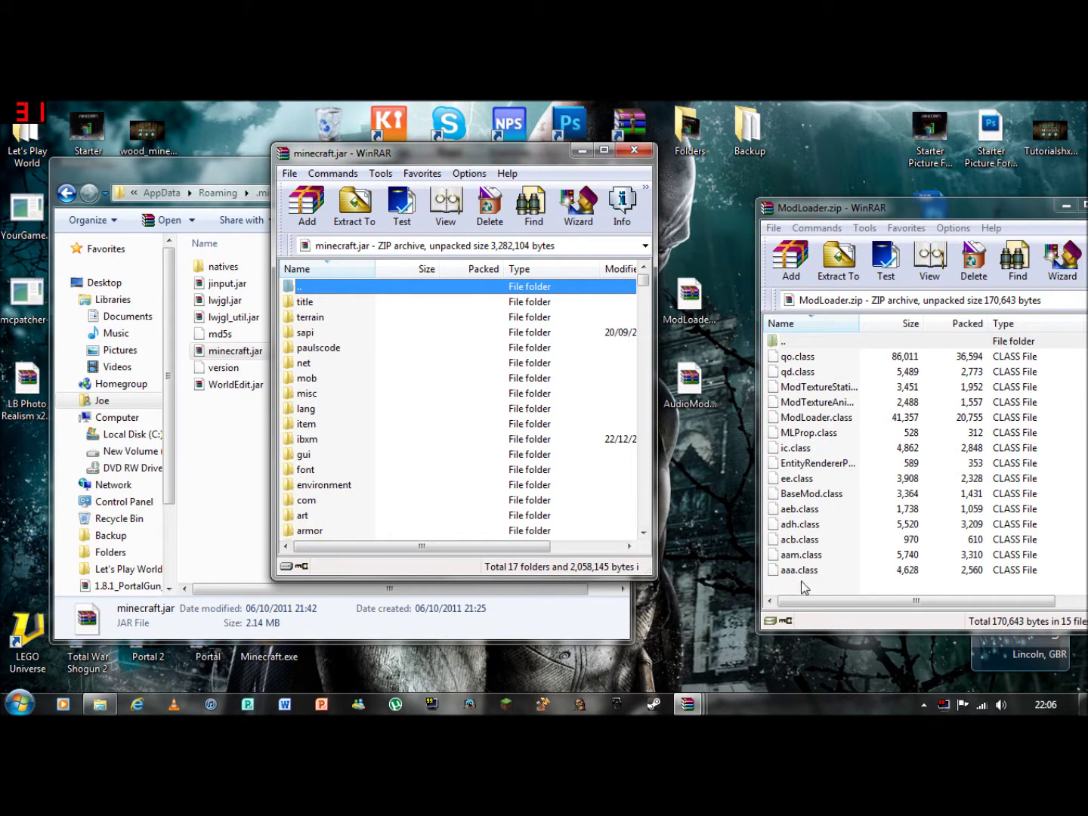
# Add all class files from ModLoader.zip to the root of minecraft.jar, and close the ModLoader archive.
pyautogui.moveTo(801, 582); pyautogui.dragTo(801, 363)
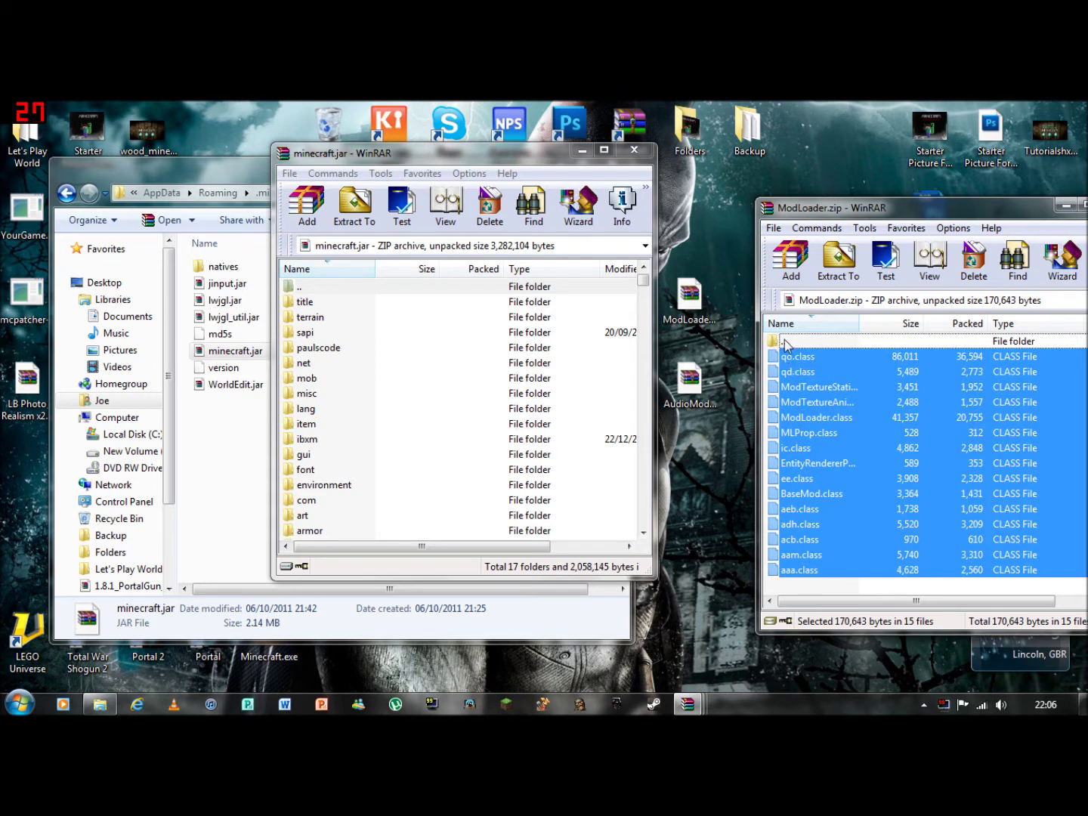
pyautogui.moveTo(847, 399); pyautogui.dragTo(572, 441)
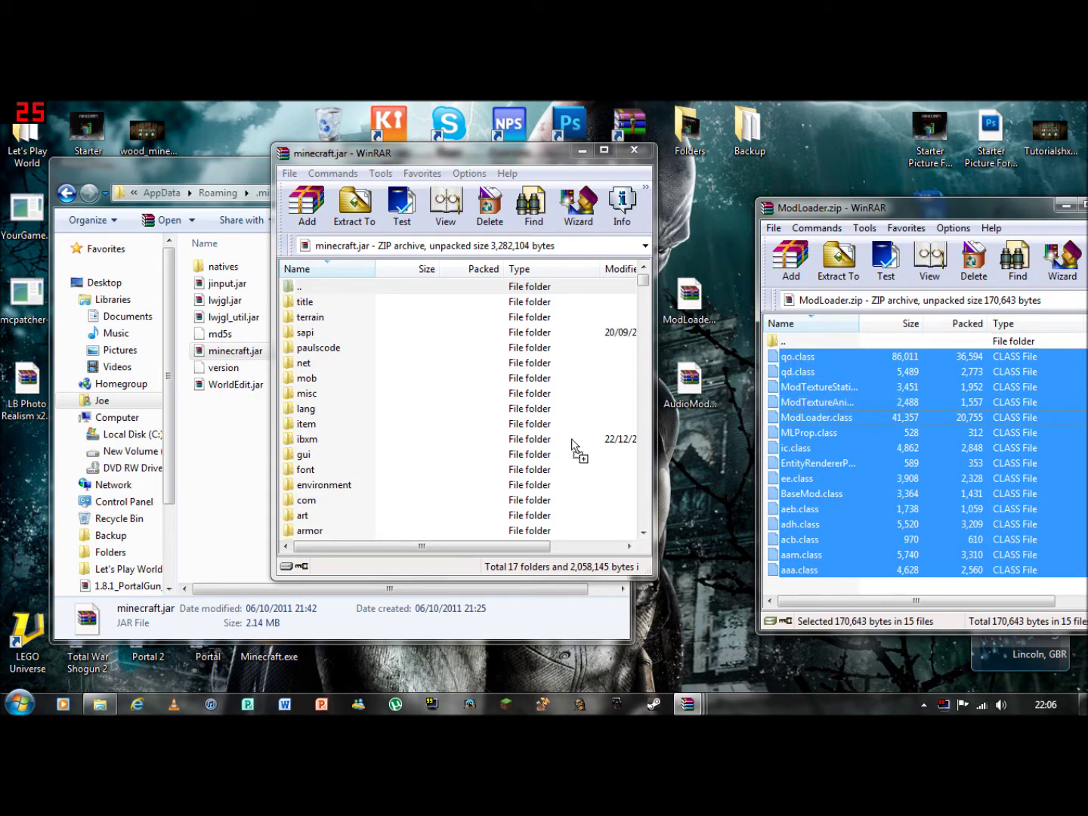
pyautogui.moveTo(427, 380); pyautogui.dragTo(428, 379)
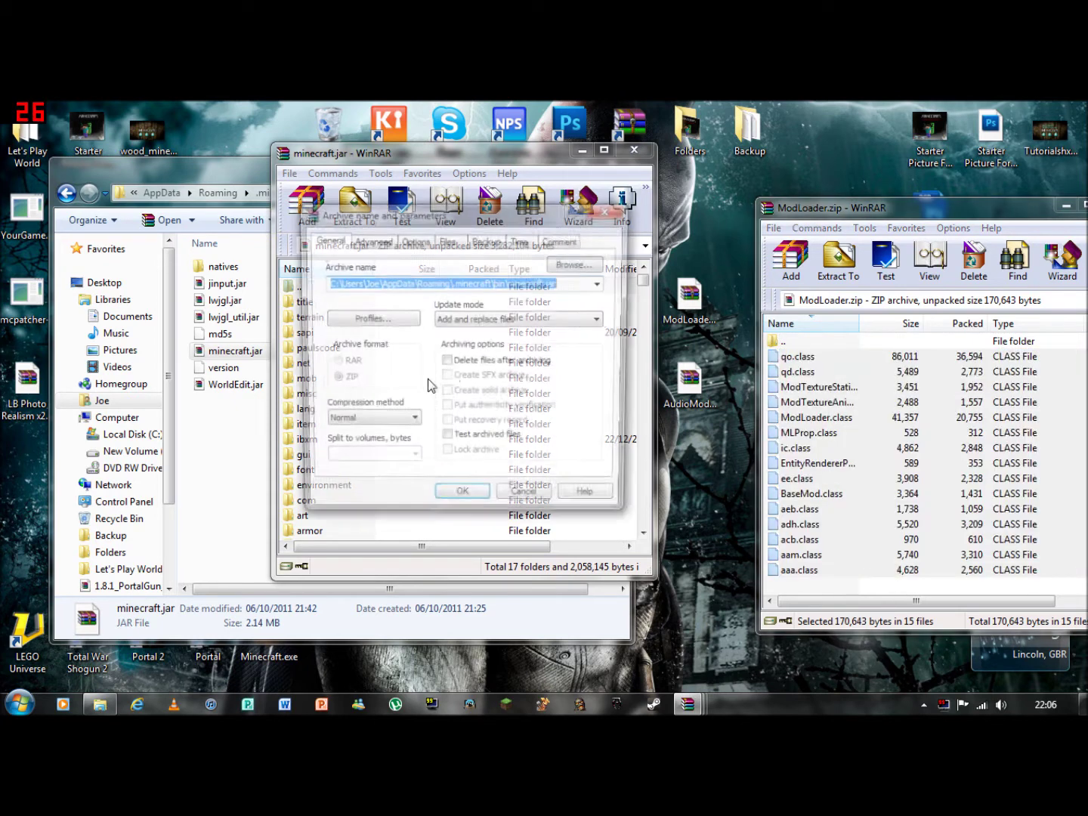
pyautogui.press('Return')
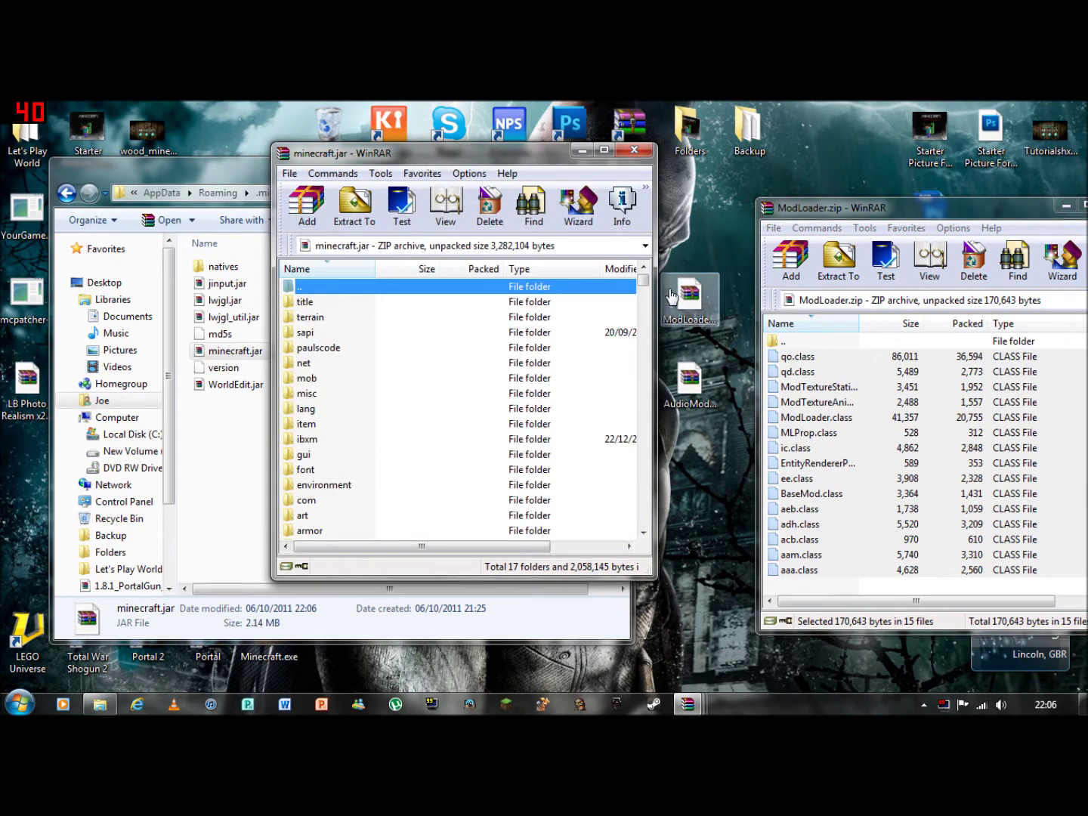
pyautogui.moveTo(644, 289)
pyautogui.mouseDown()
pyautogui.moveTo(644, 304)
pyautogui.moveTo(644, 270)
pyautogui.mouseUp()
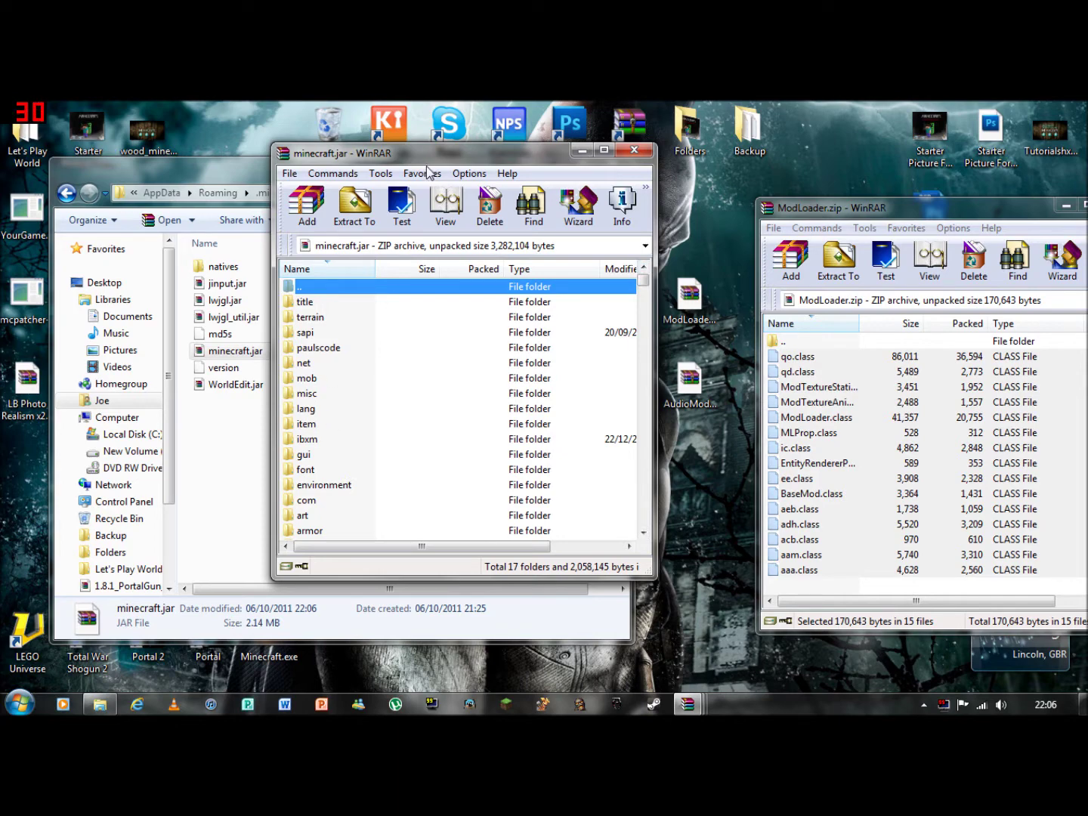
pyautogui.moveTo(427, 168); pyautogui.dragTo(341, 194)
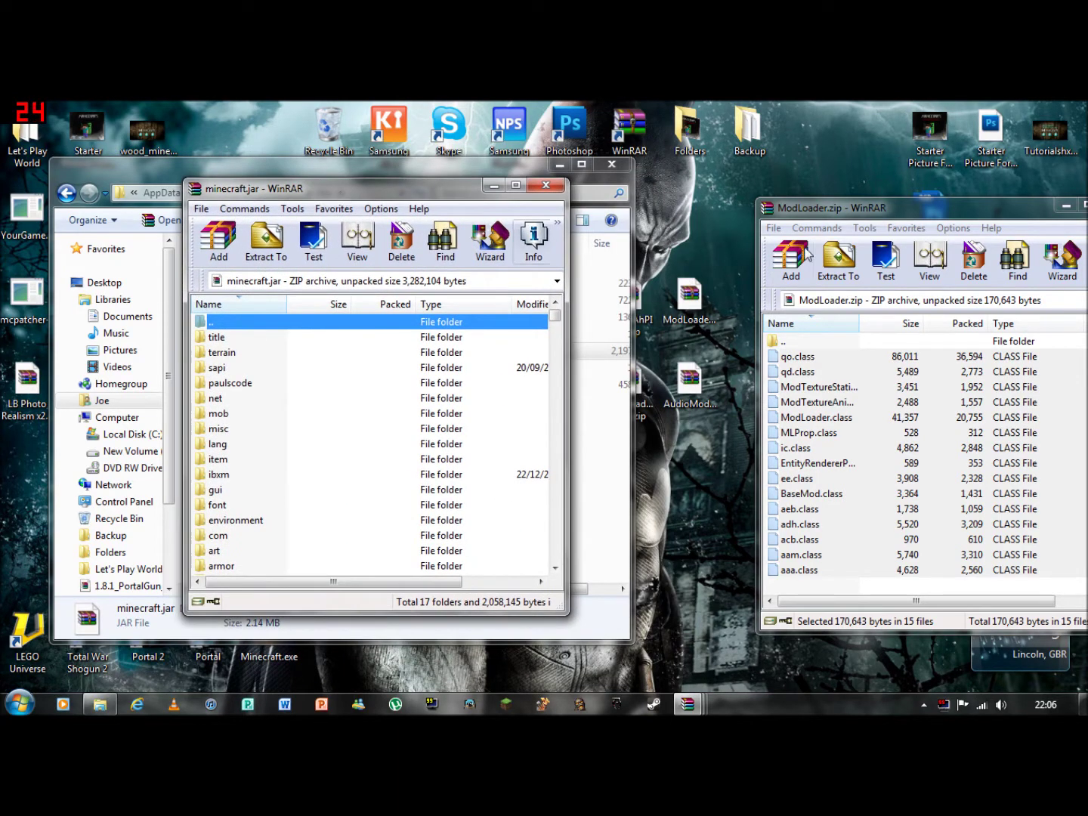
pyautogui.moveTo(831, 207); pyautogui.dragTo(714, 186)
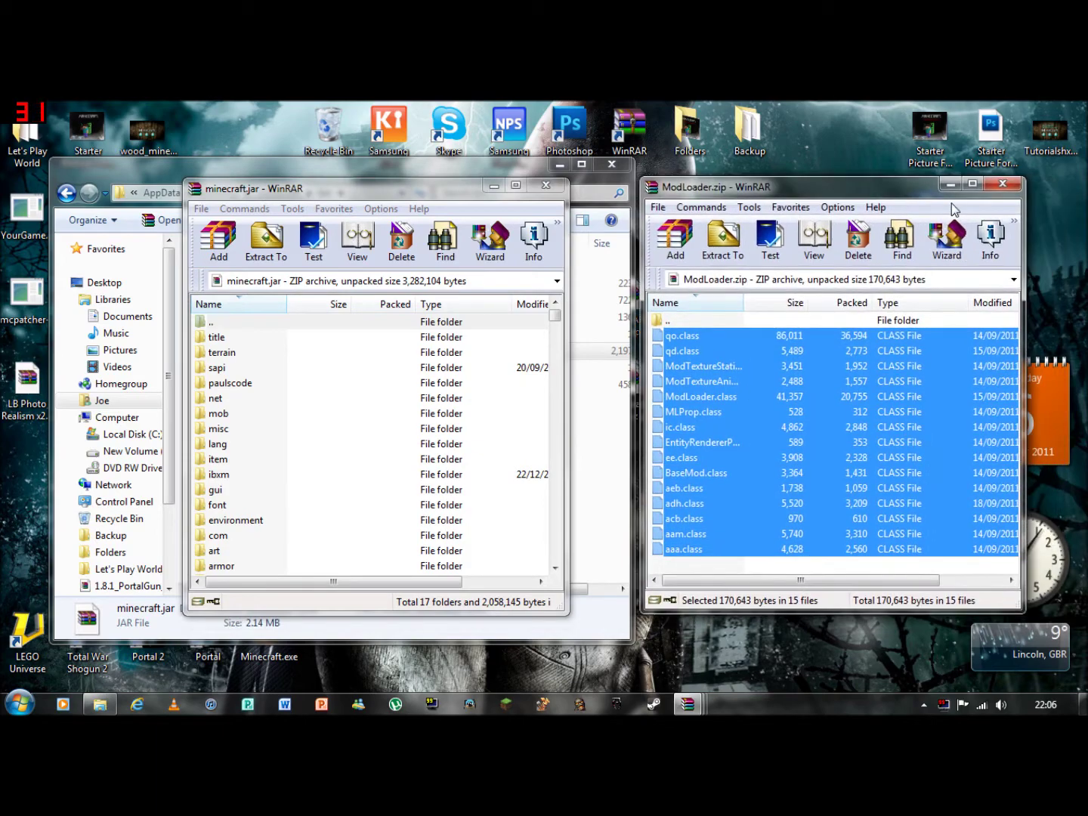
pyautogui.click(1003, 187)
# Open AudioMod.zip beside minecraft.jar and add its ibxm folder and oe.class file to the root of minecraft.jar.
pyautogui.click(689, 381)
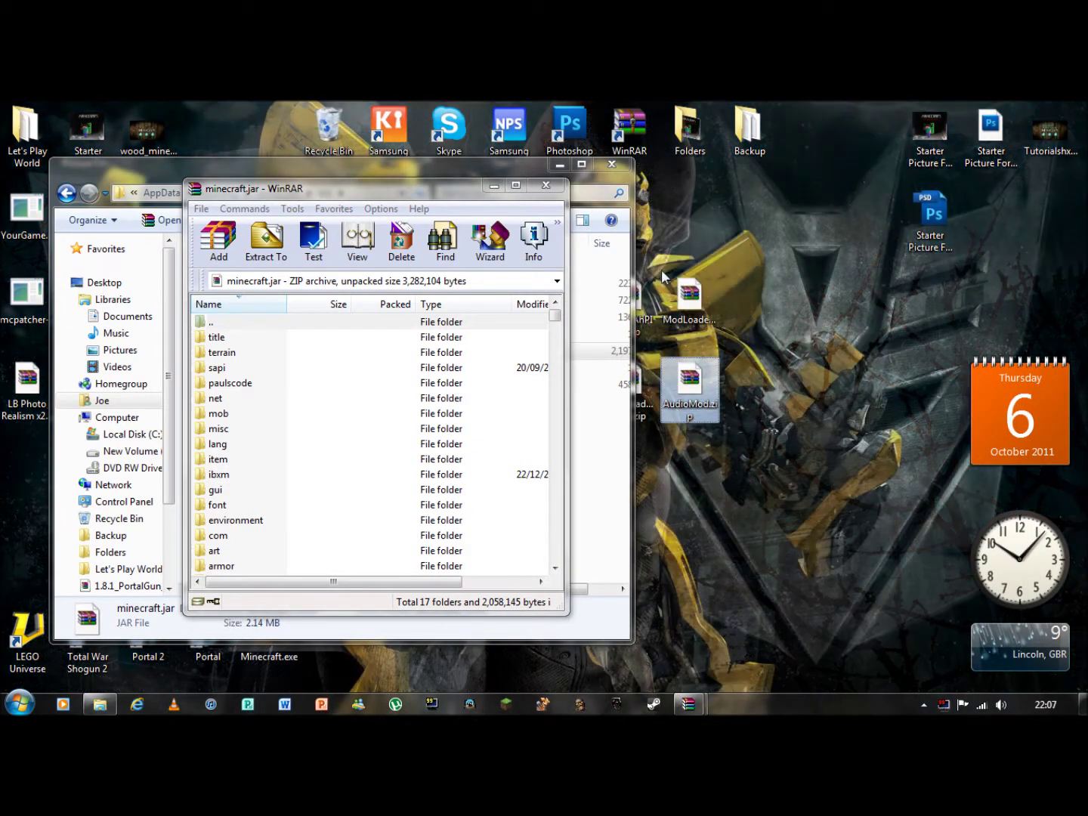
pyautogui.press('Return')
pyautogui.moveTo(302, 177); pyautogui.dragTo(948, 223)
pyautogui.moveTo(764, 426); pyautogui.dragTo(554, 431)
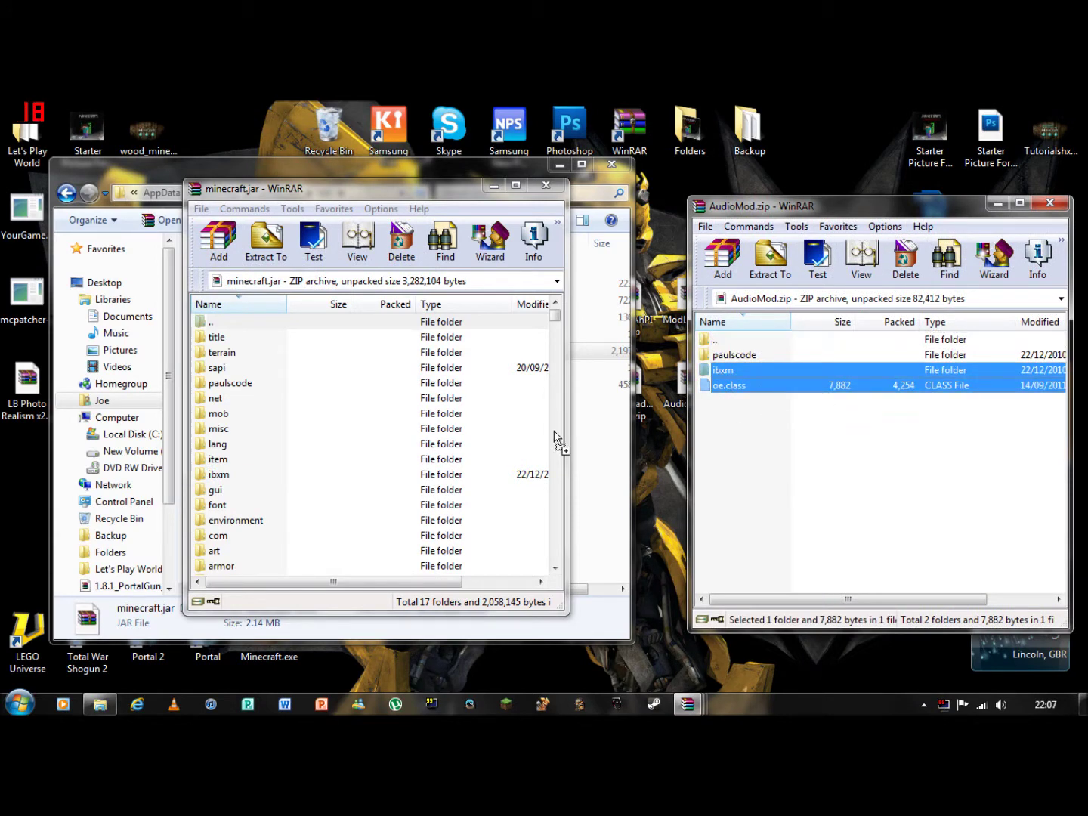
pyautogui.moveTo(384, 421); pyautogui.dragTo(387, 418)
pyautogui.click(382, 534)
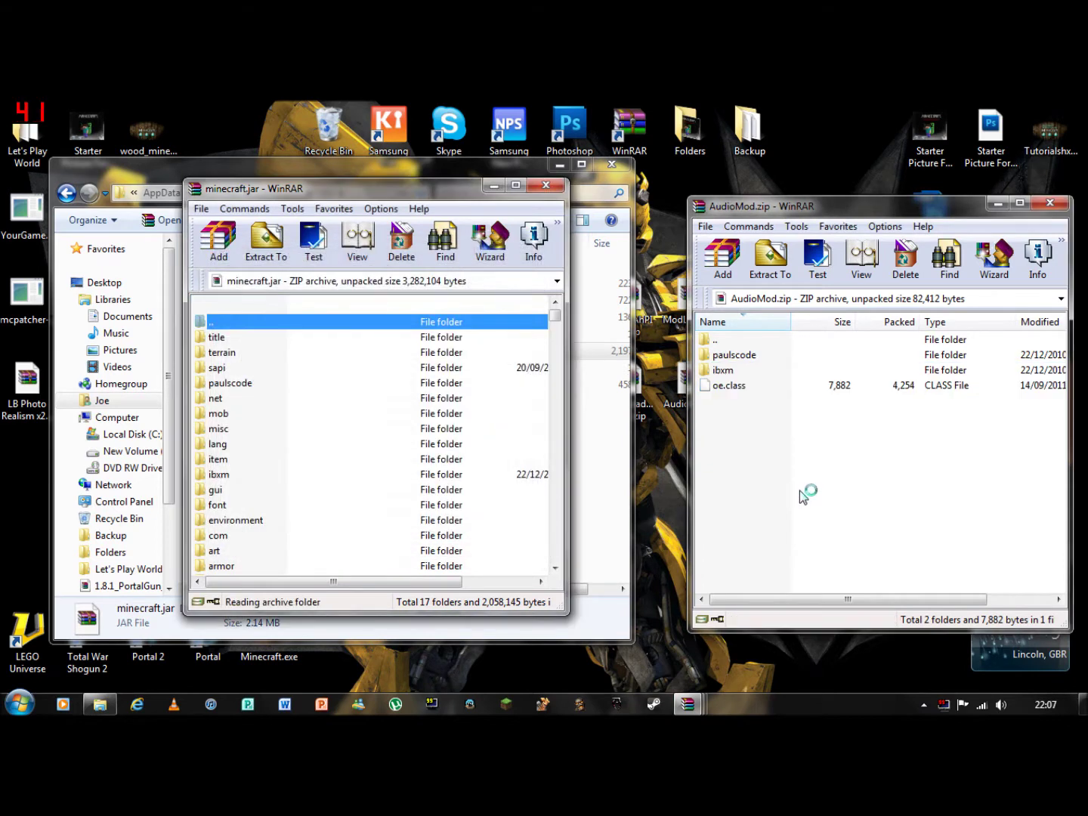
# Open the paulscode\sound\codecs folder in both AudioMod.zip and minecraft.jar.
pyautogui.doubleClick(733, 356)
pyautogui.click(236, 385)
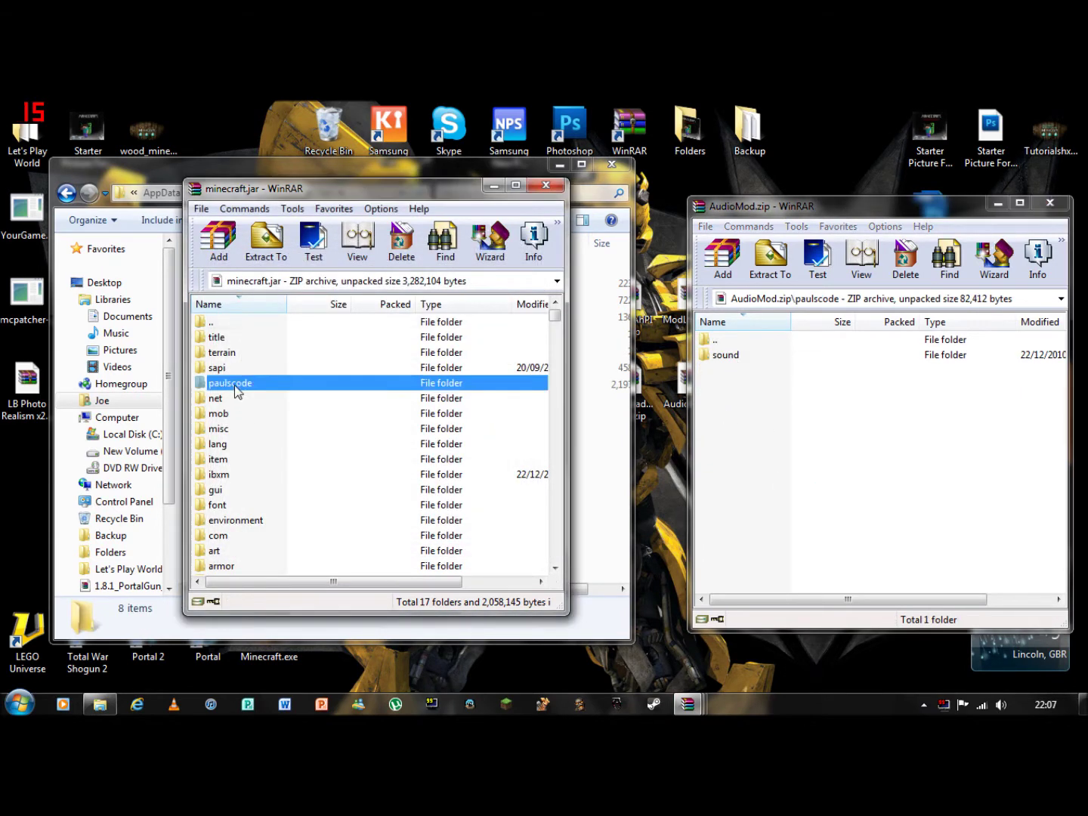
pyautogui.doubleClick(236, 386)
pyautogui.doubleClick(727, 357)
pyautogui.click(216, 338)
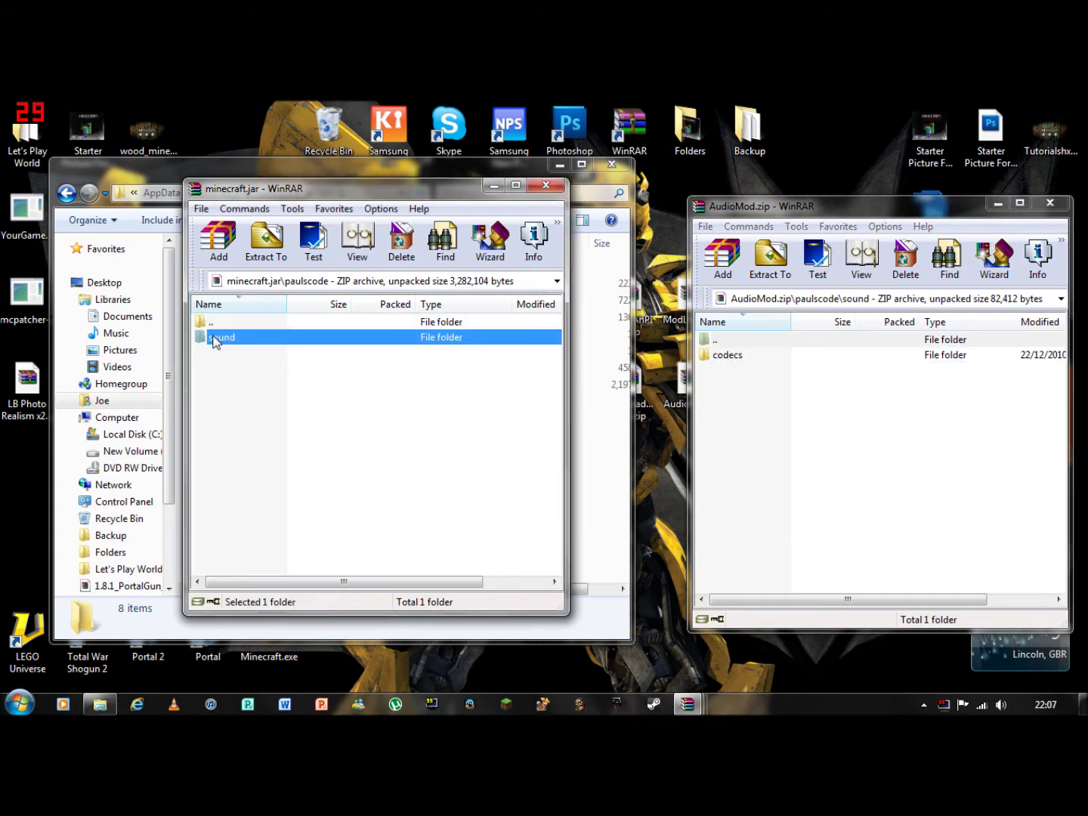
pyautogui.doubleClick(215, 339)
pyautogui.doubleClick(785, 359)
pyautogui.doubleClick(222, 352)
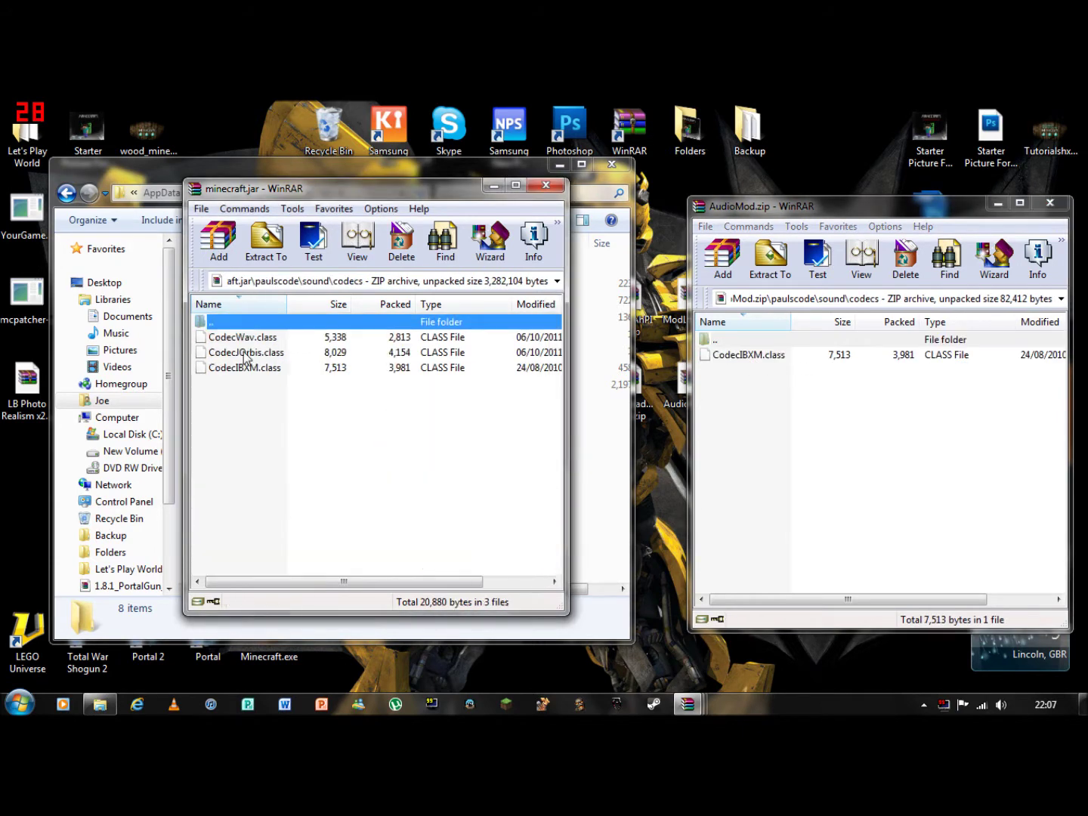
pyautogui.click(775, 413)
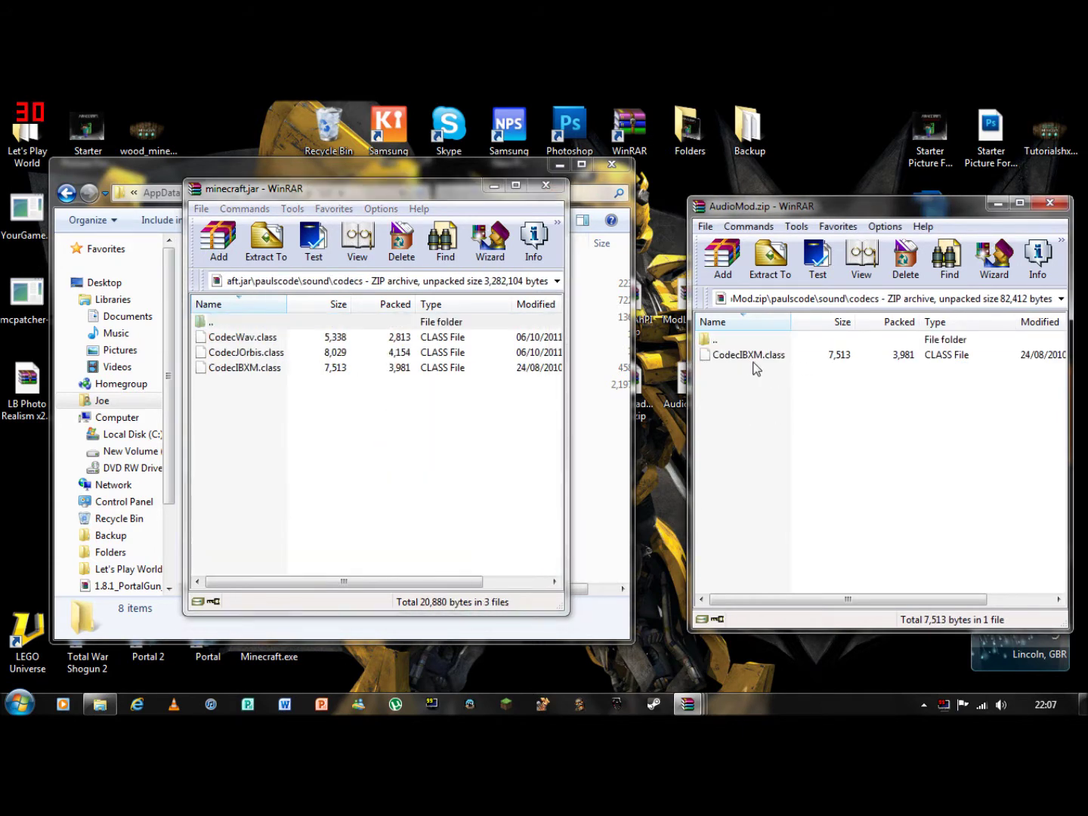
# Add CodecIBXM.class from AudioMod.zip to the paulscode\sound\codecs folder of minecraft.jar, and close both archives.
pyautogui.moveTo(785, 365); pyautogui.dragTo(553, 409)
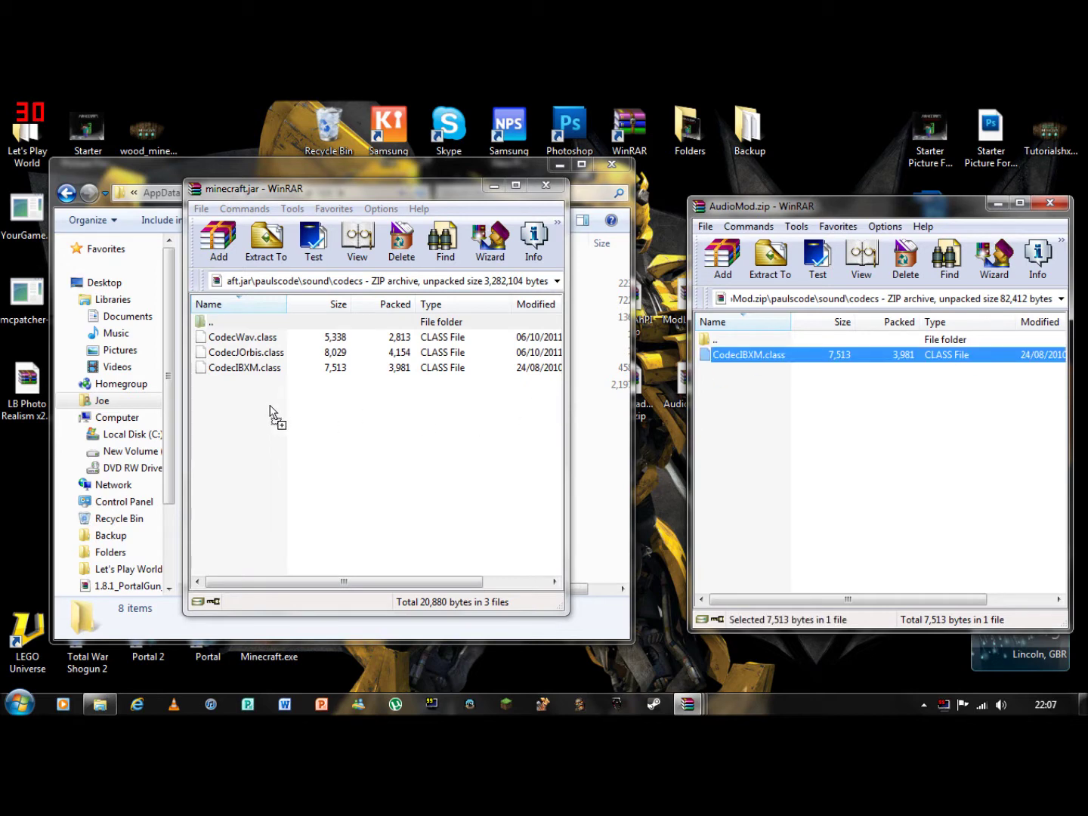
pyautogui.moveTo(252, 408); pyautogui.dragTo(240, 394)
pyautogui.click(369, 532)
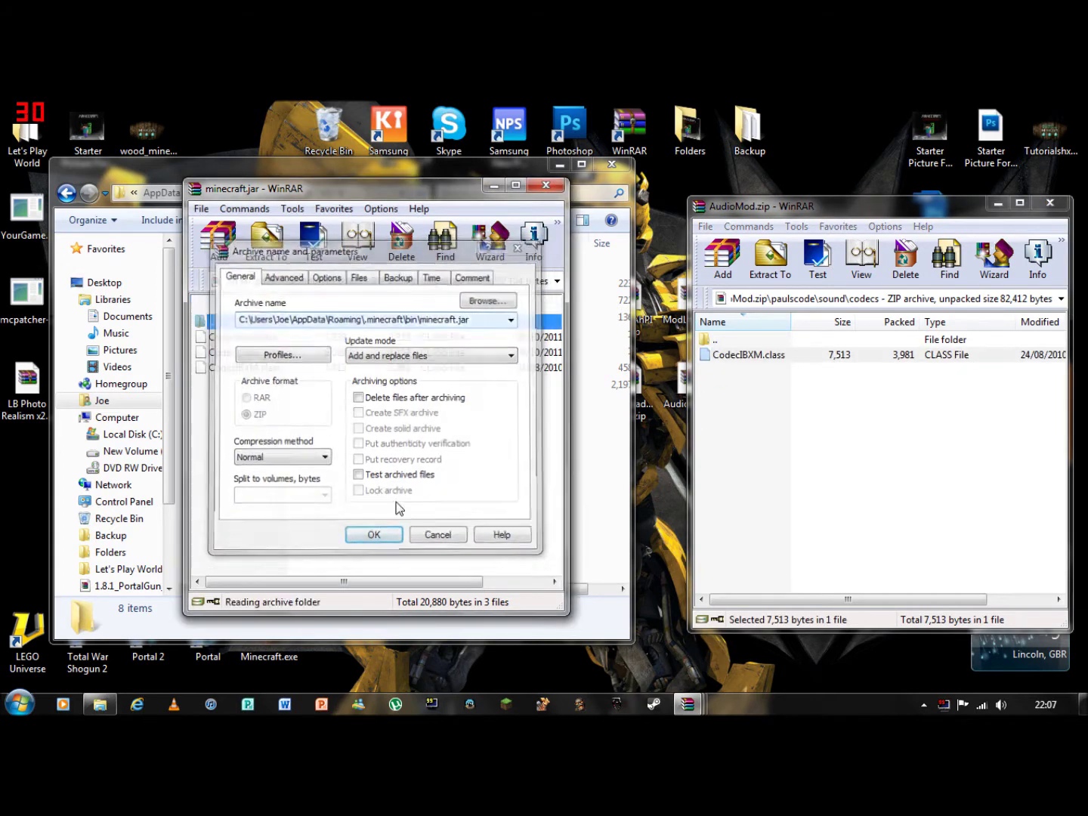
pyautogui.click(545, 186)
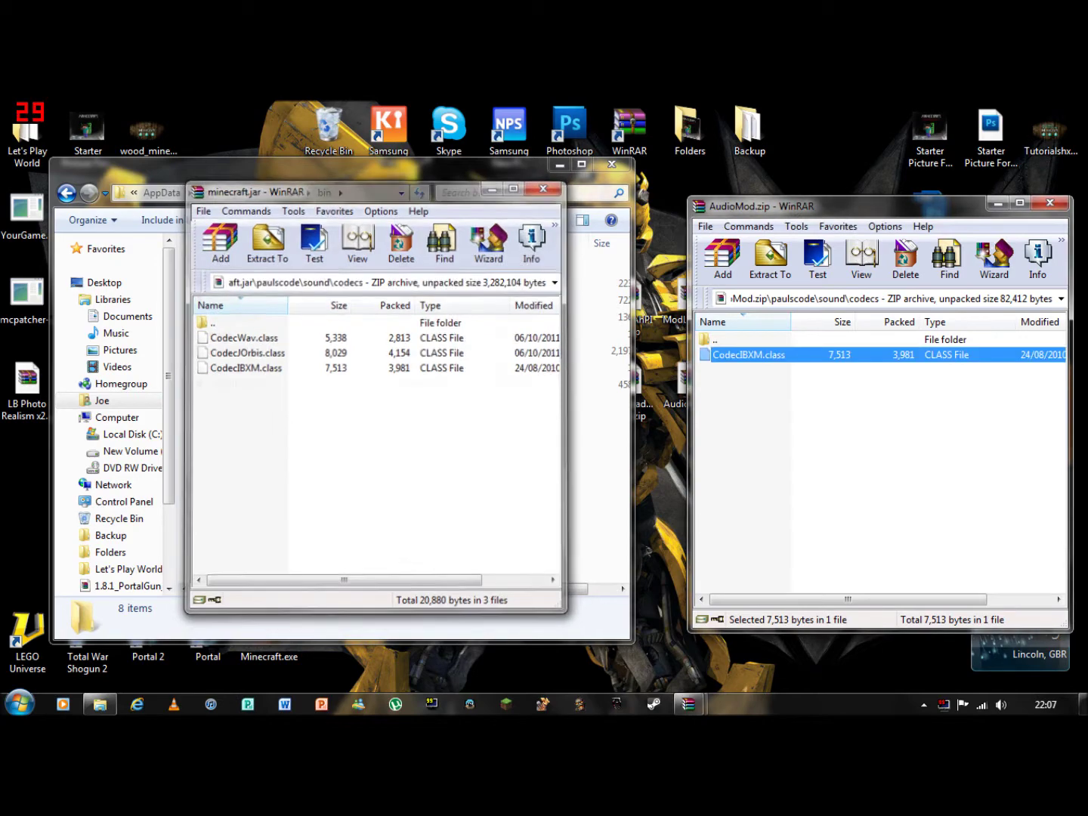
pyautogui.moveTo(800, 214); pyautogui.dragTo(671, 221)
pyautogui.click(922, 209)
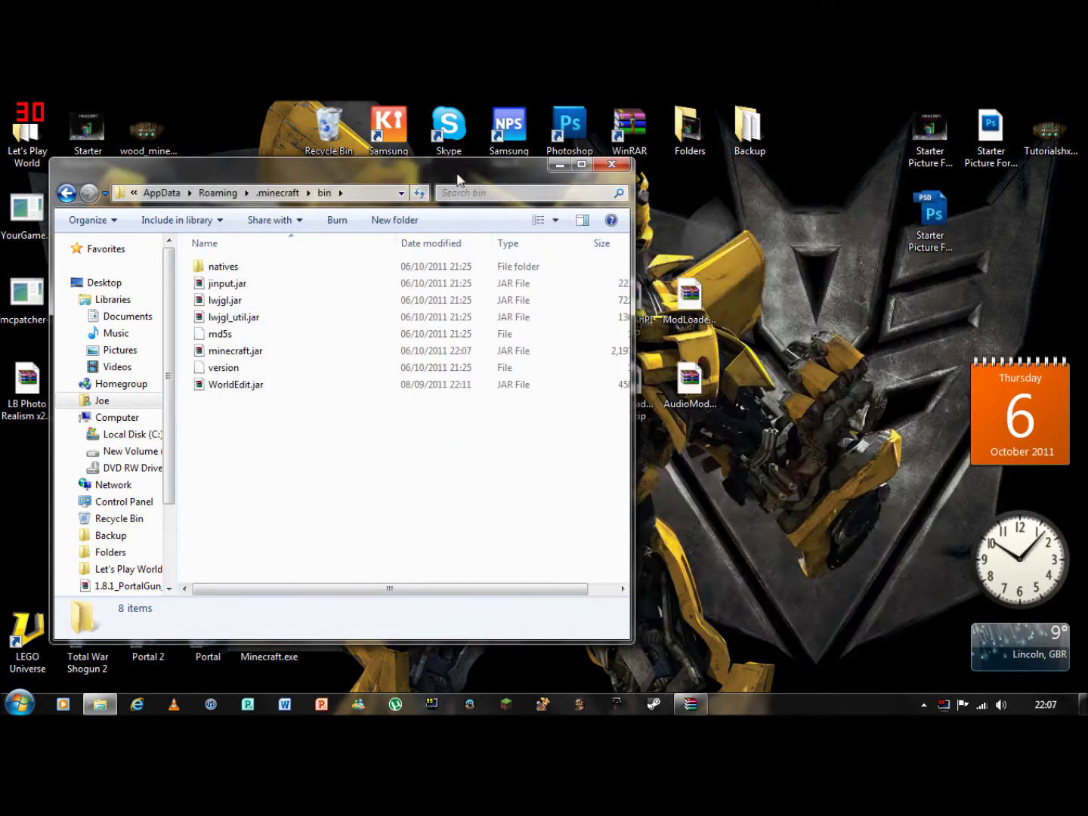
# Open the bin folder of ShockAhPI r9.zip and place its window beside the reopened minecraft.jar archive.
pyautogui.moveTo(465, 178); pyautogui.dragTo(412, 185)
pyautogui.click(630, 303)
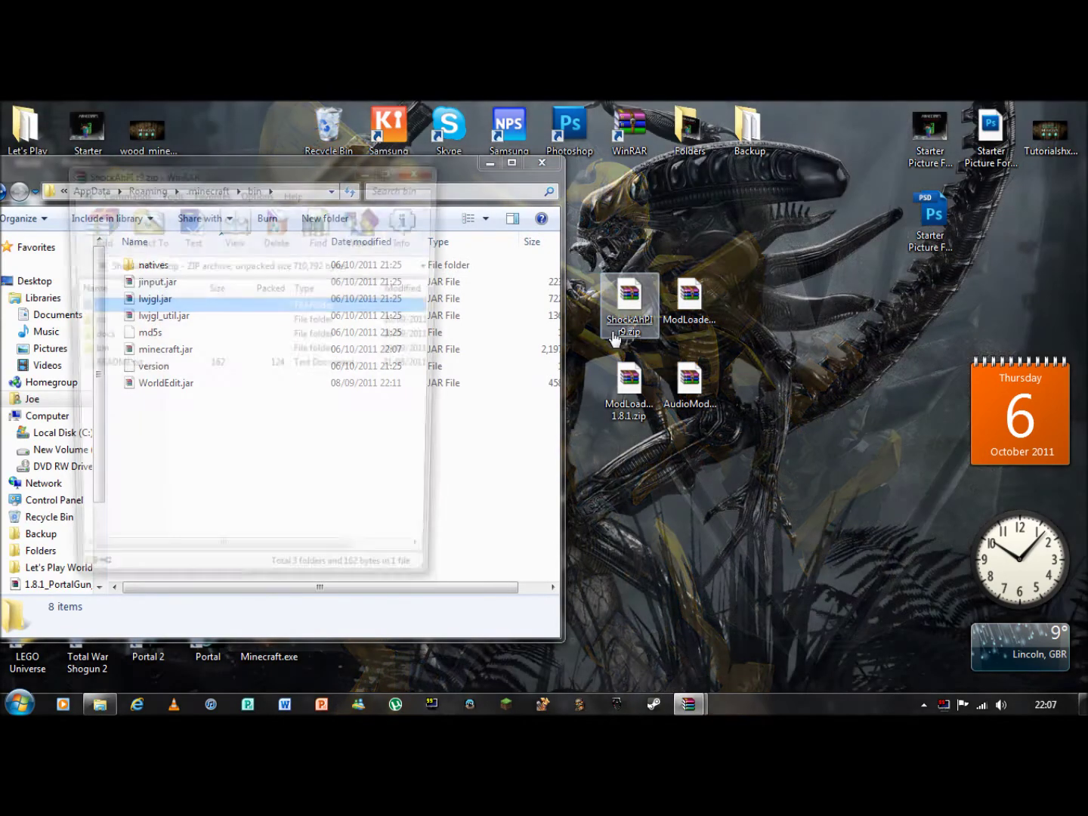
pyautogui.doubleClick(619, 321)
pyautogui.moveTo(214, 168); pyautogui.dragTo(777, 188)
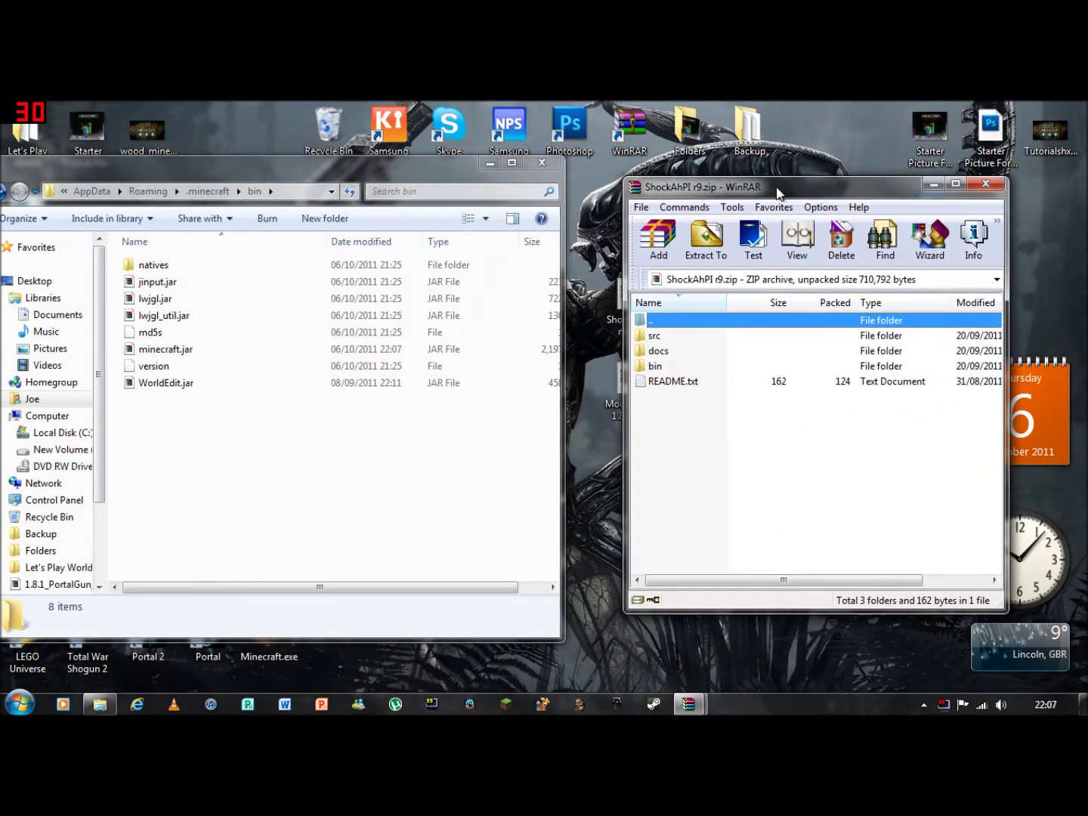
pyautogui.click(659, 393)
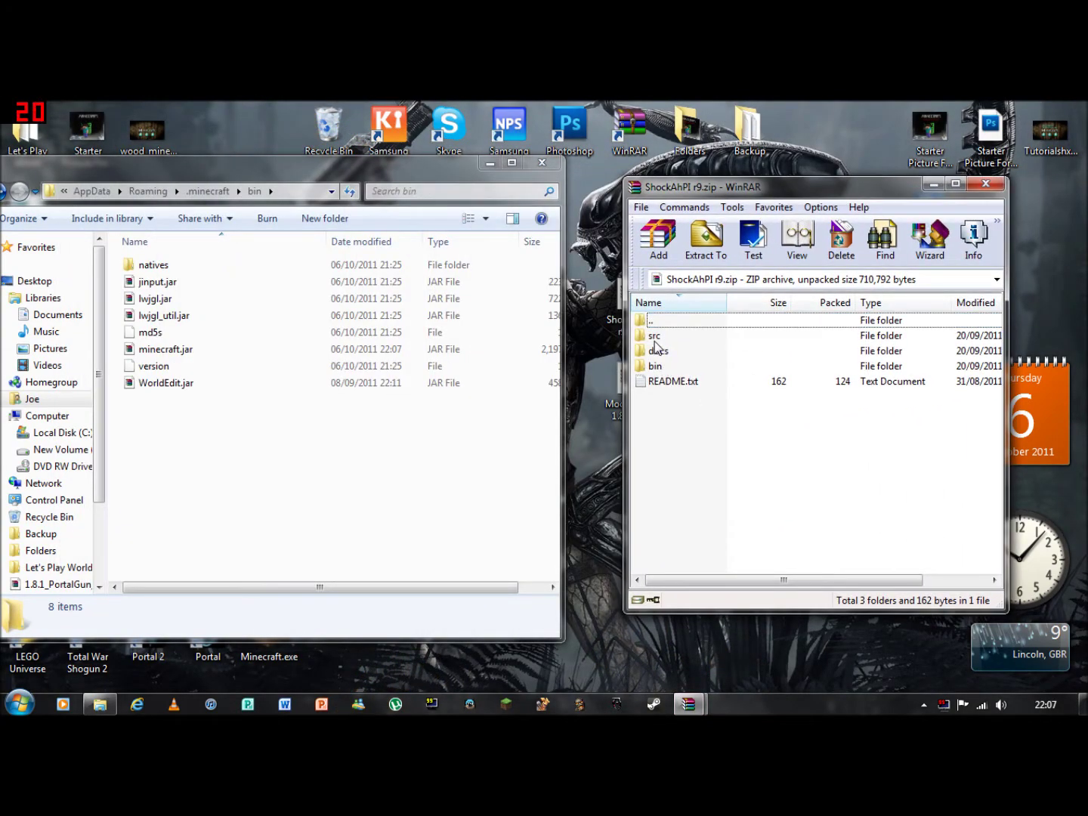
pyautogui.doubleClick(658, 367)
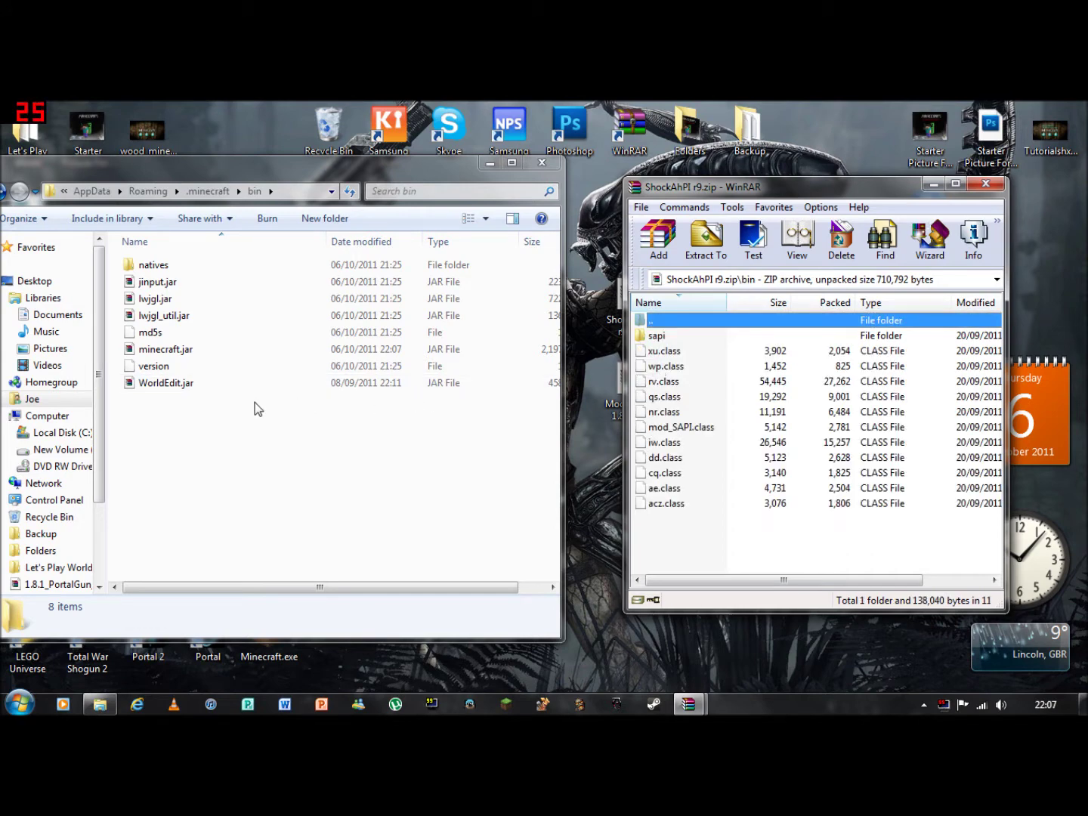
pyautogui.doubleClick(170, 350)
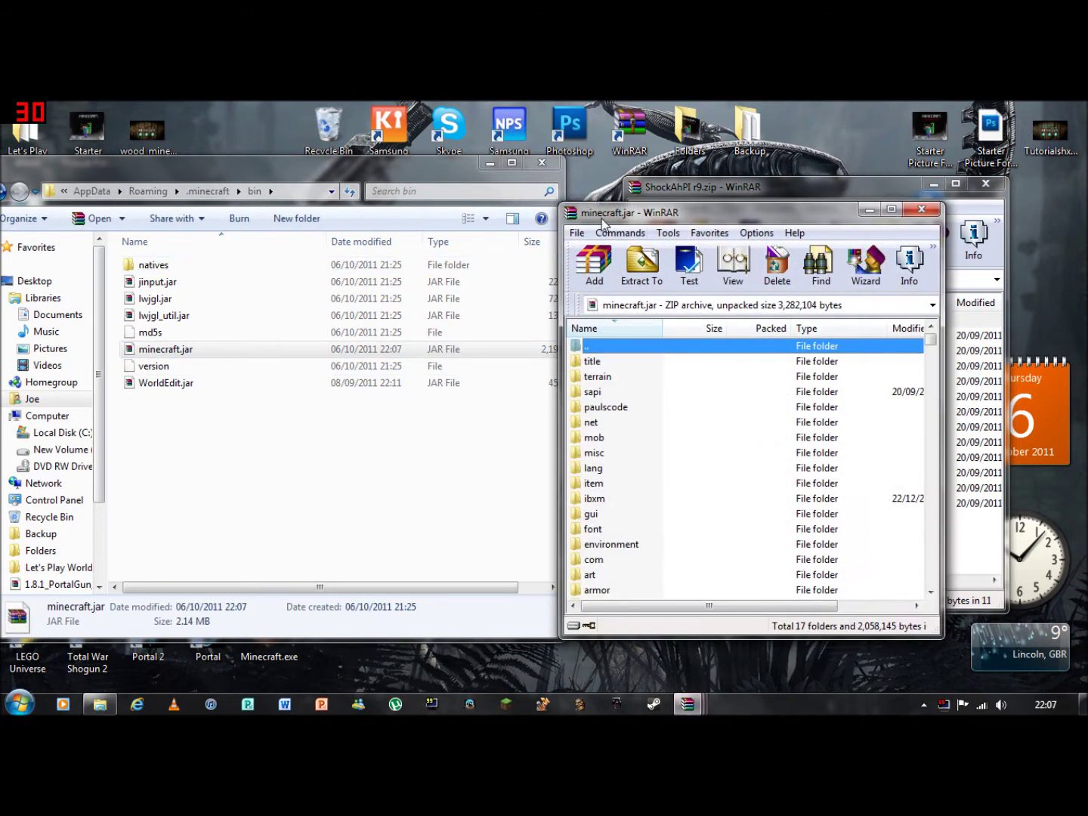
pyautogui.moveTo(603, 218); pyautogui.dragTo(187, 183)
# Add the sapi folder and all class files from ShockAhPI's bin folder to the root of minecraft.jar, and close the ShockAhPI archive.
pyautogui.moveTo(699, 557); pyautogui.dragTo(664, 342)
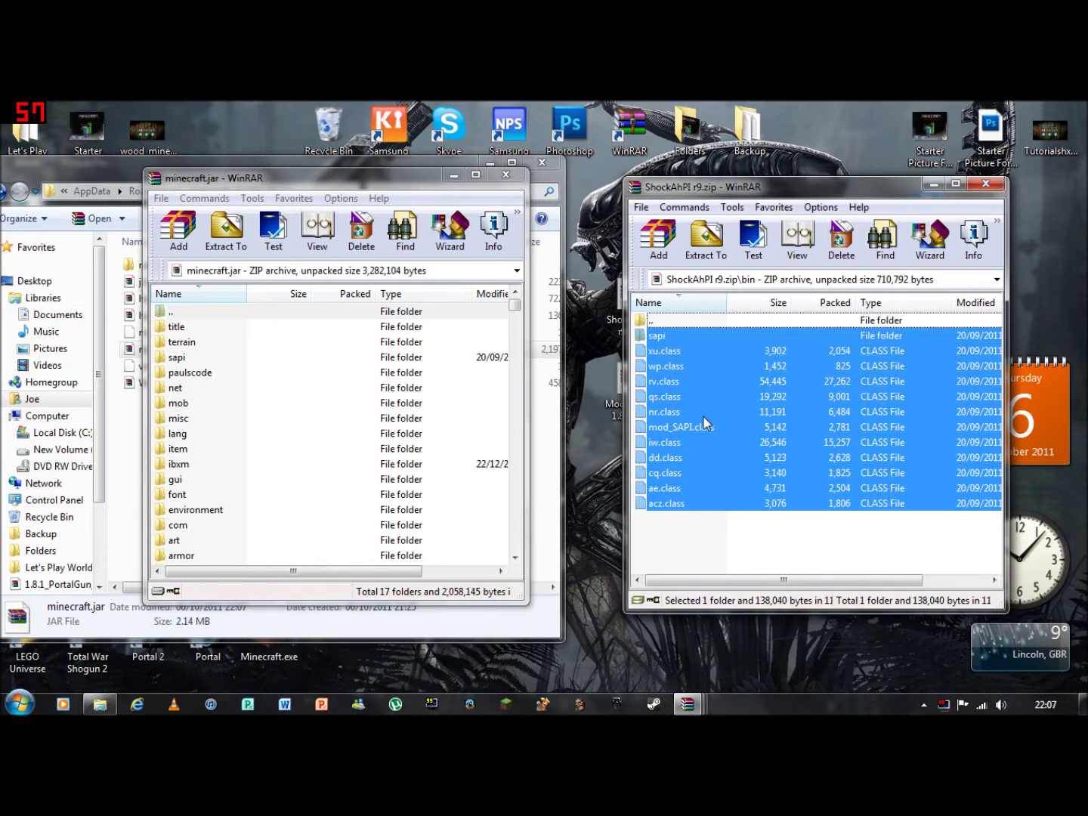
pyautogui.moveTo(811, 395); pyautogui.dragTo(321, 423)
pyautogui.click(334, 527)
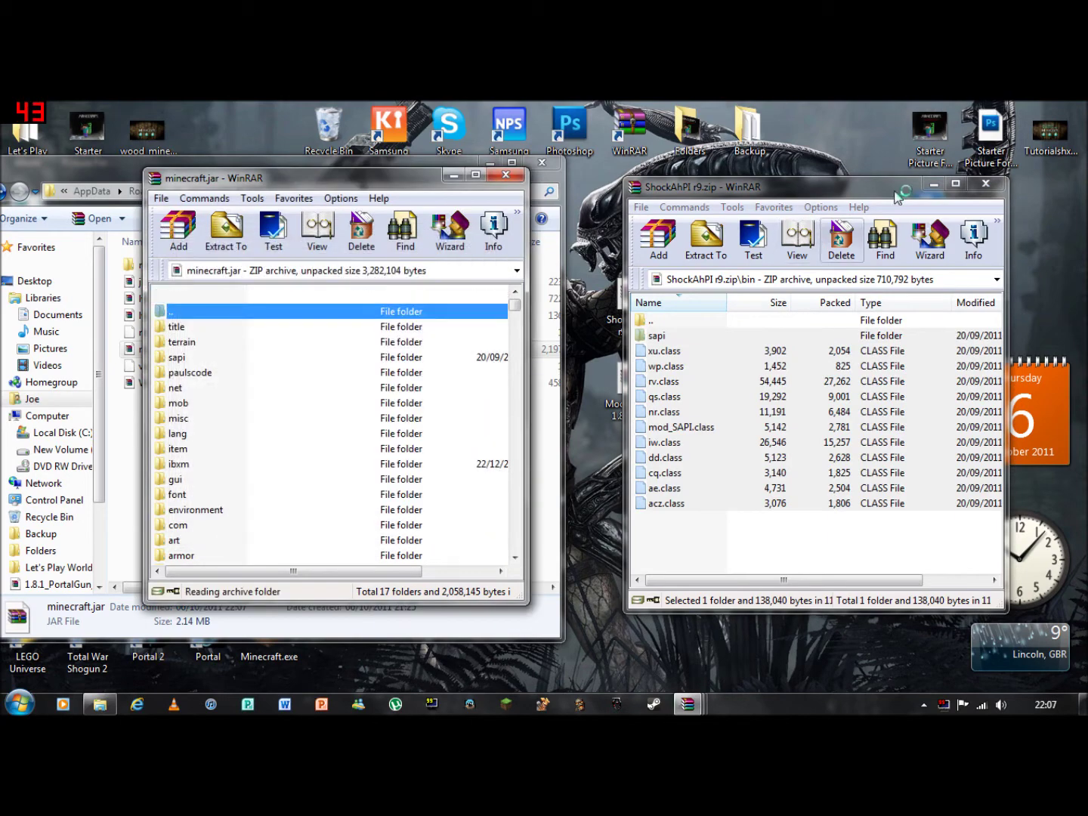
pyautogui.click(986, 183)
# Open ModLoaderMp 1.8.1.zip beside minecraft.jar, add all its class files to the jar's root, and close both archives.
pyautogui.click(690, 296)
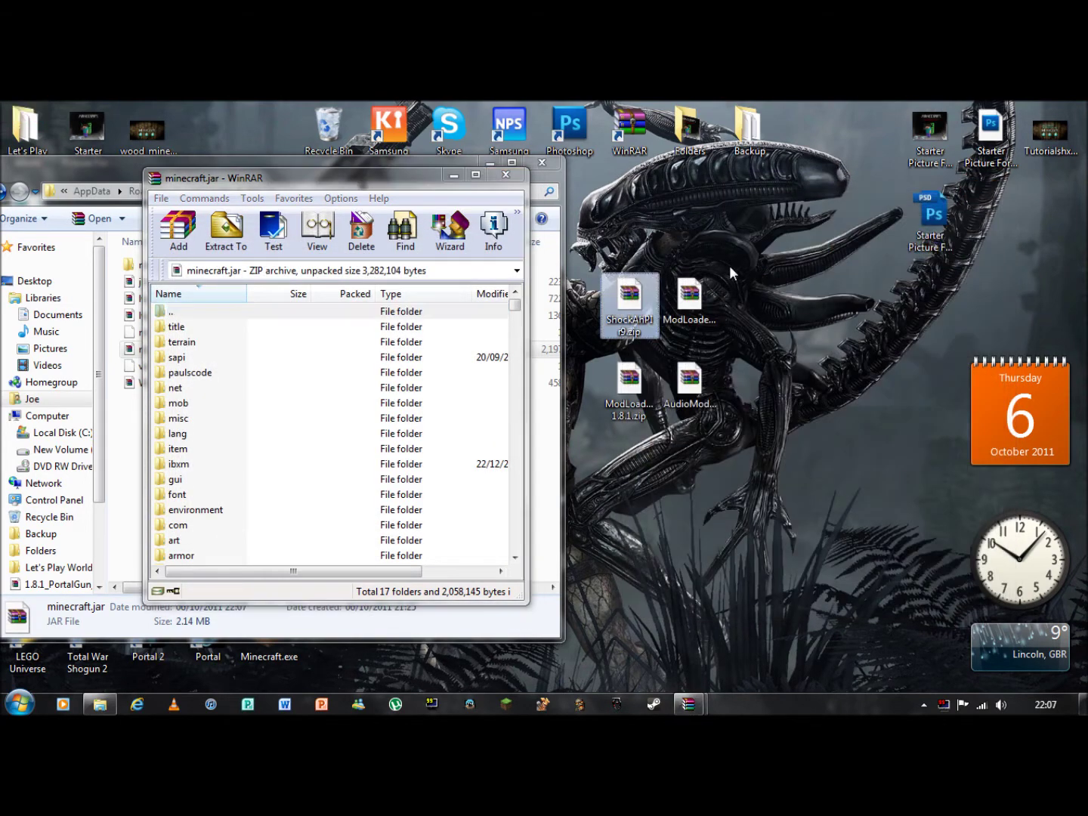
pyautogui.click(641, 378)
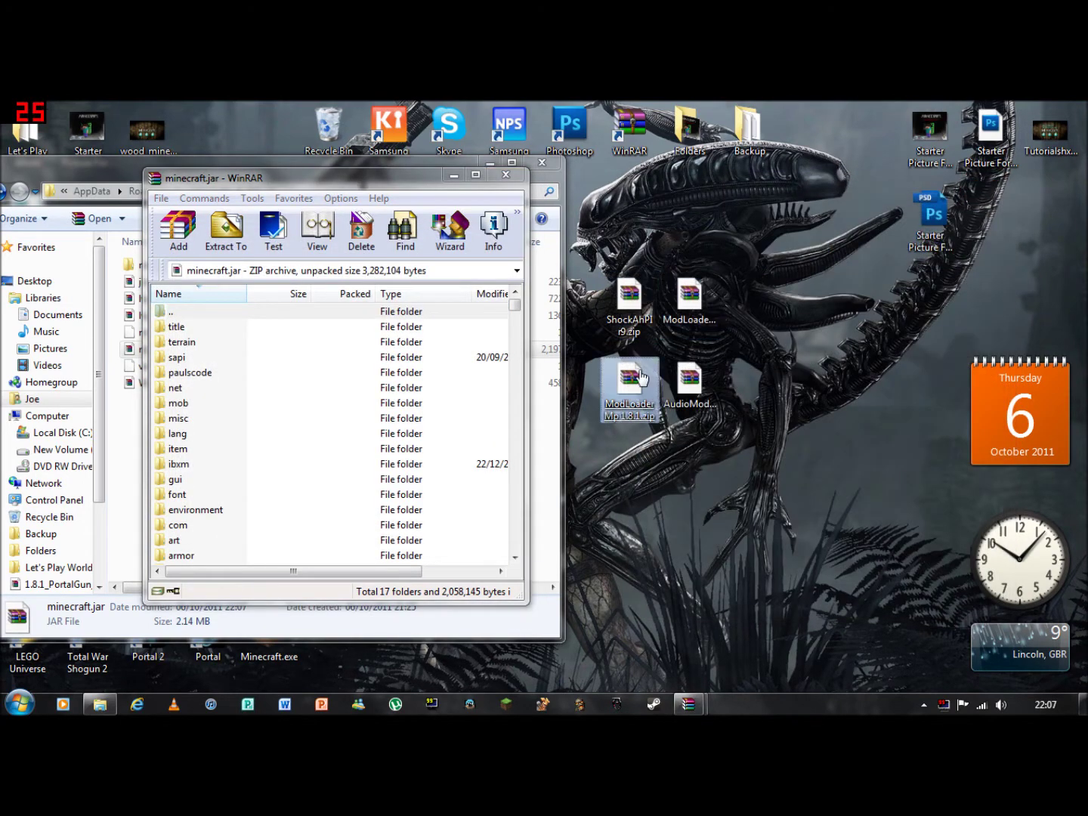
pyautogui.doubleClick(619, 306)
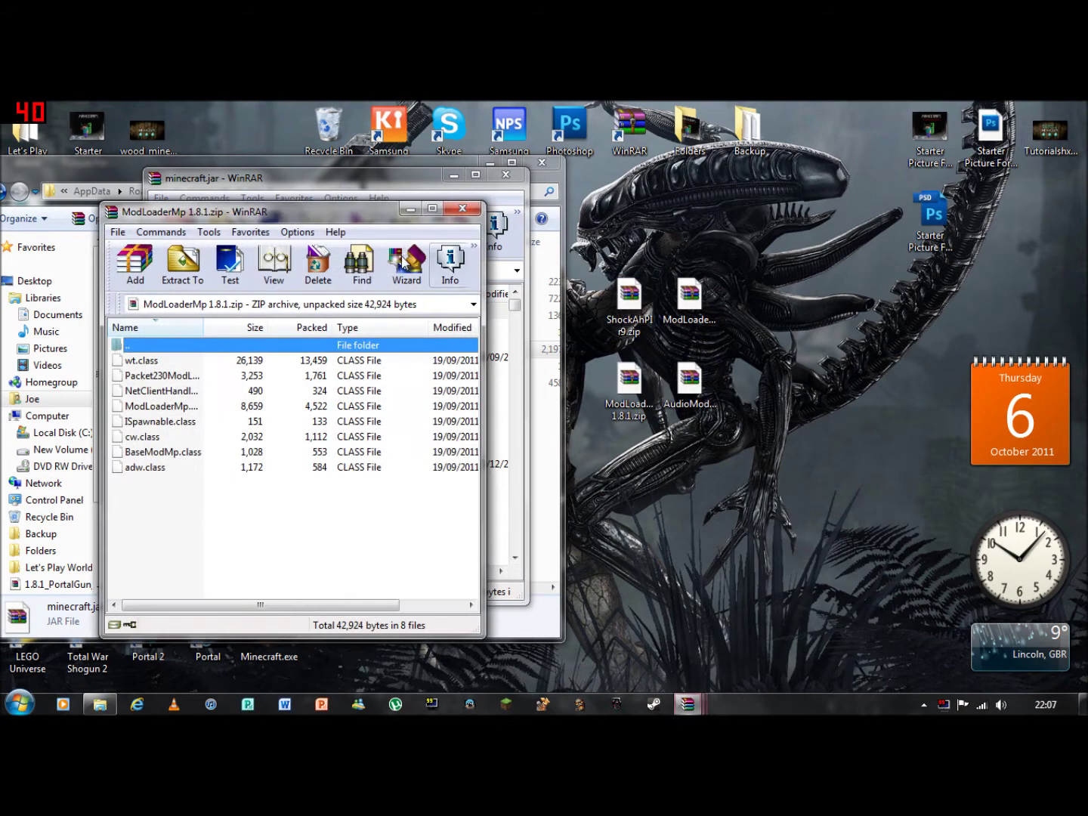
pyautogui.moveTo(280, 216); pyautogui.dragTo(771, 199)
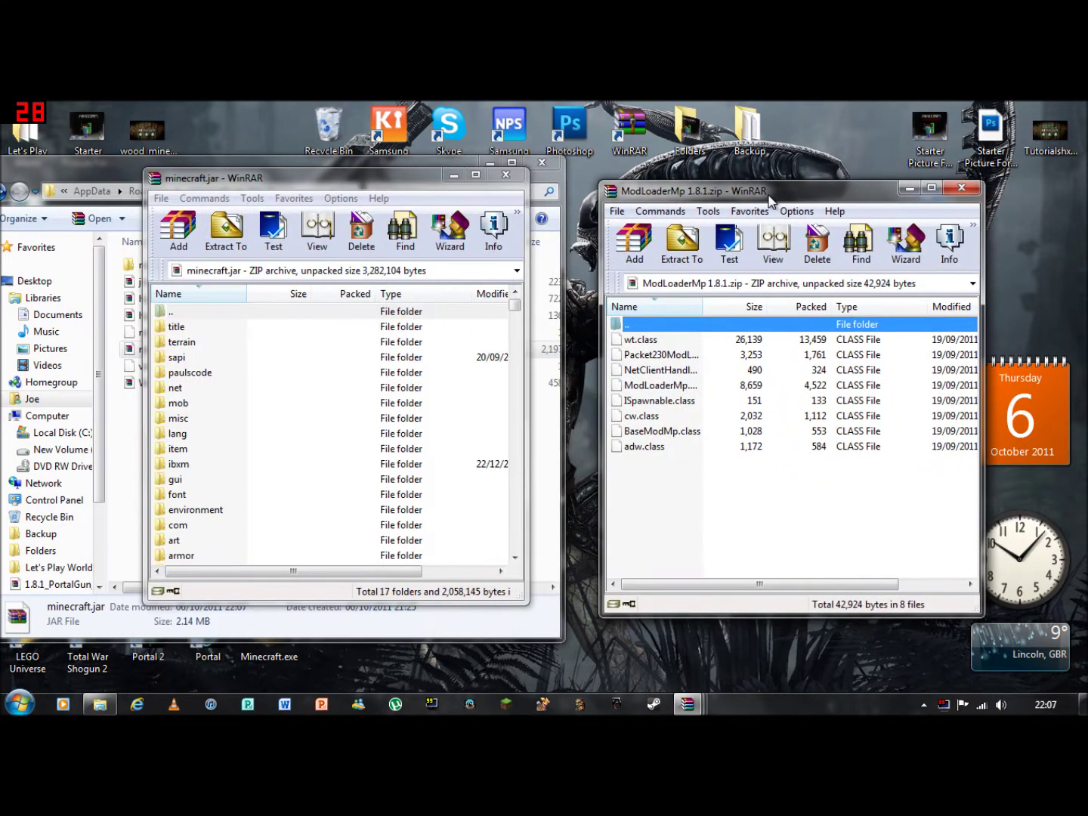
pyautogui.moveTo(659, 489); pyautogui.dragTo(641, 341)
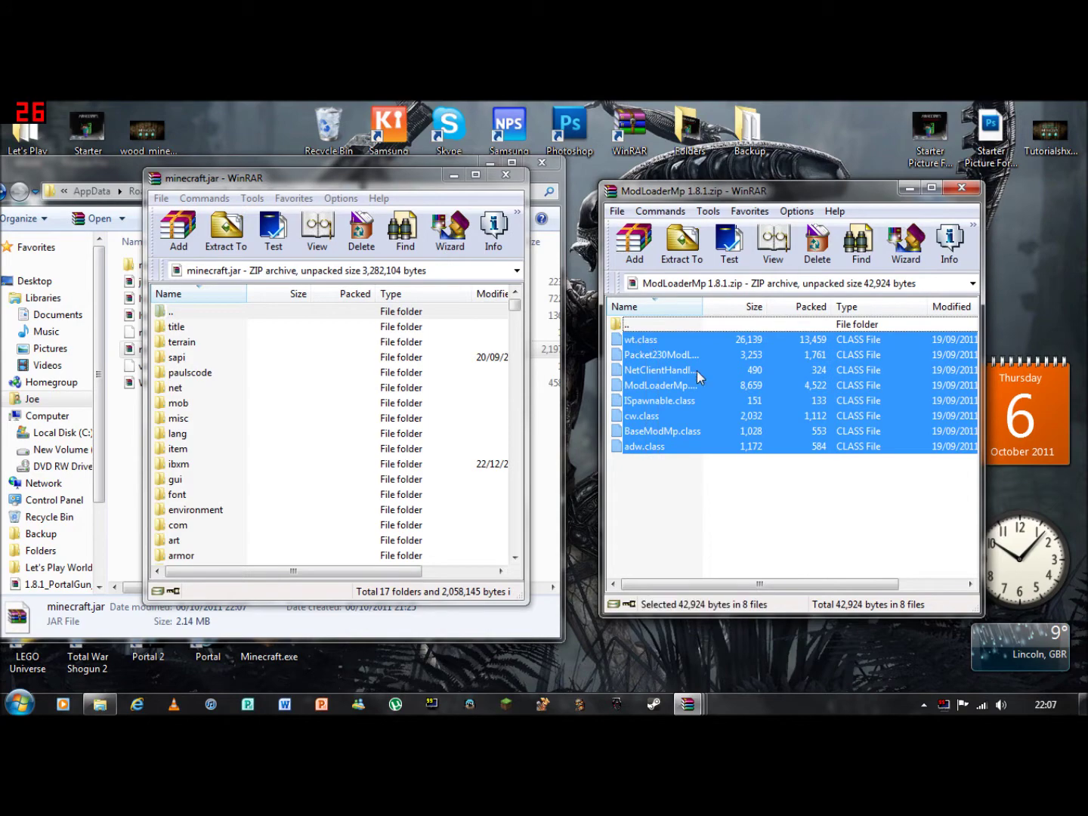
pyautogui.moveTo(699, 377); pyautogui.dragTo(397, 438)
pyautogui.click(333, 524)
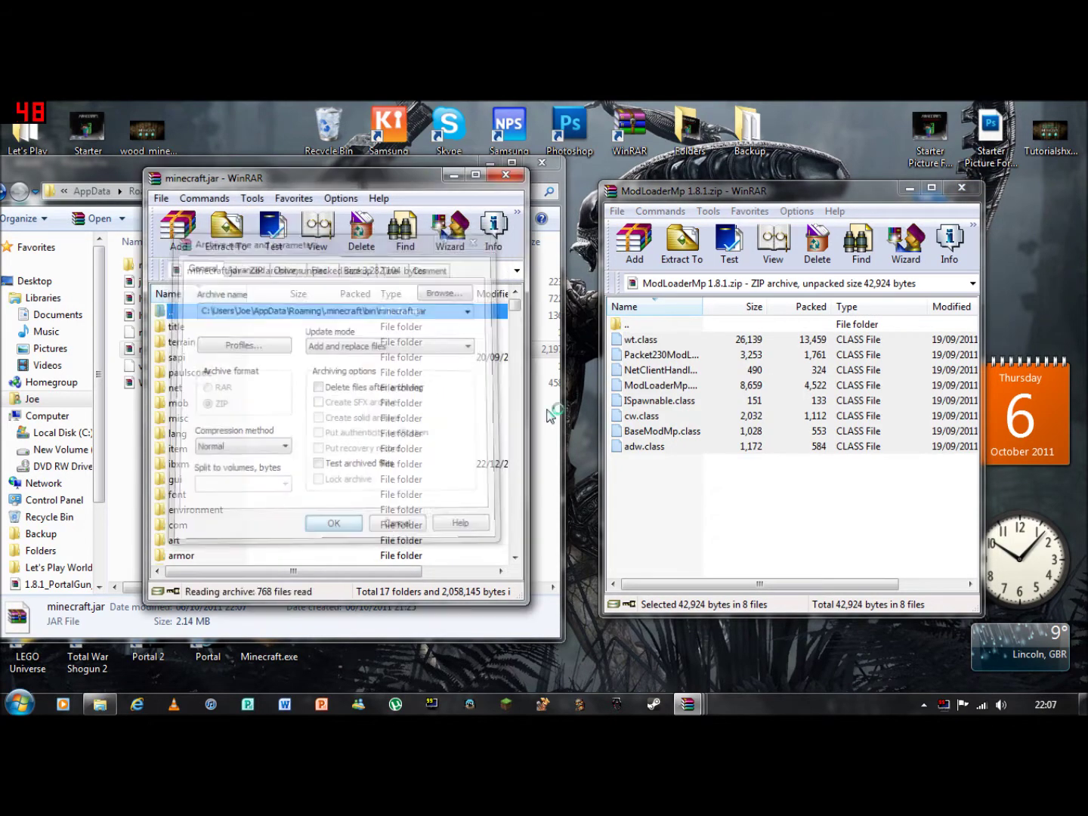
pyautogui.click(961, 188)
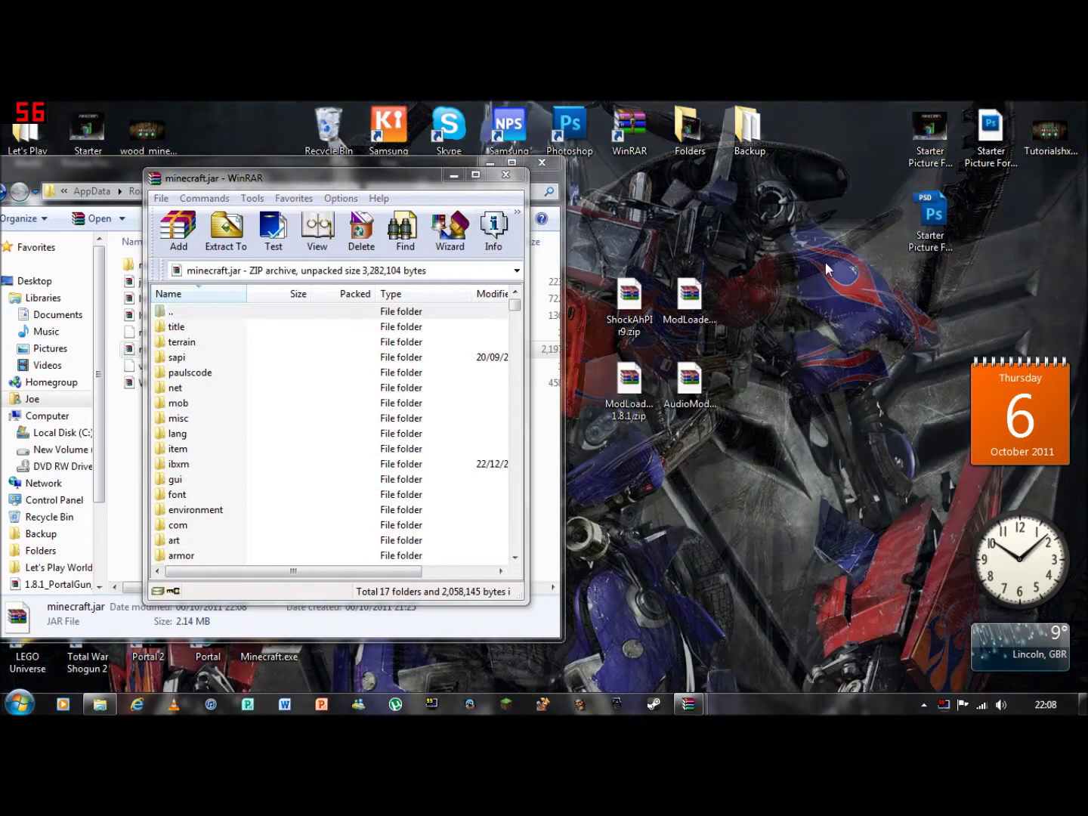
pyautogui.click(505, 179)
# Open 1.8.1_PortalGun_v1.zip and arrange it side by side with the .minecraft\bin folder window, closing the duplicate archive window.
pyautogui.moveTo(250, 179); pyautogui.dragTo(2, 234)
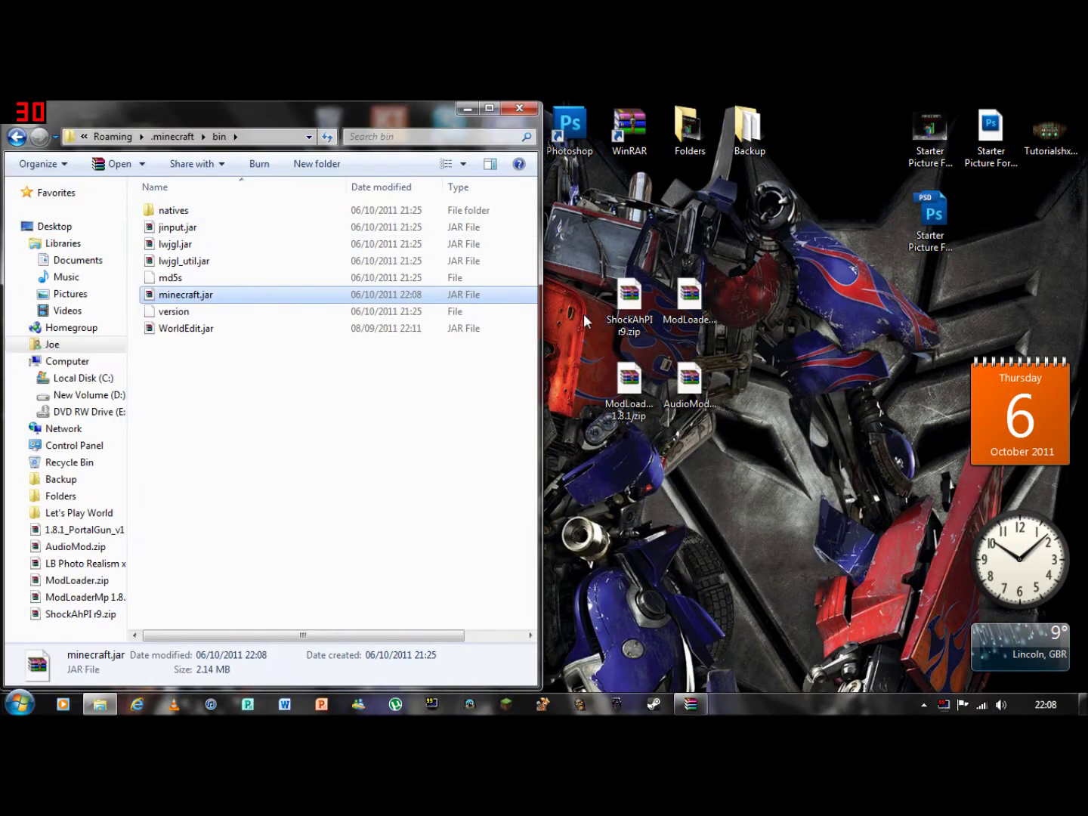
pyautogui.click(586, 321)
pyautogui.click(475, 108)
pyautogui.doubleClick(508, 297)
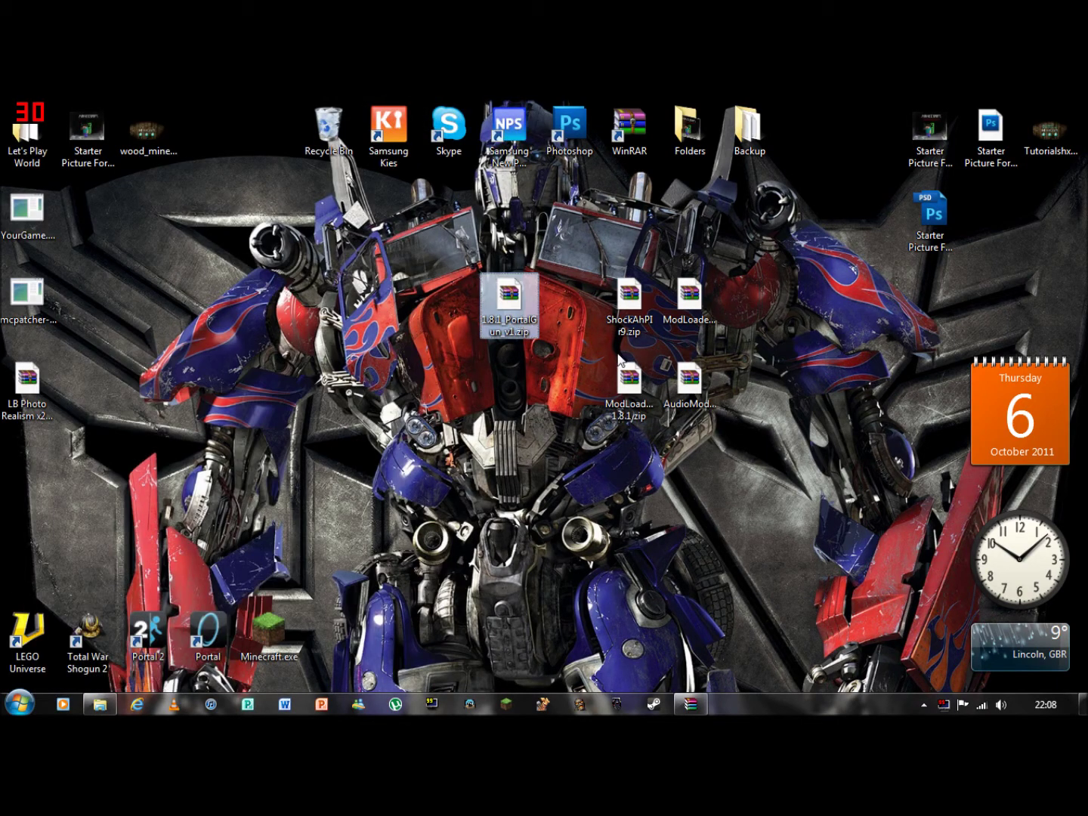
pyautogui.moveTo(386, 178); pyautogui.dragTo(1080, 233)
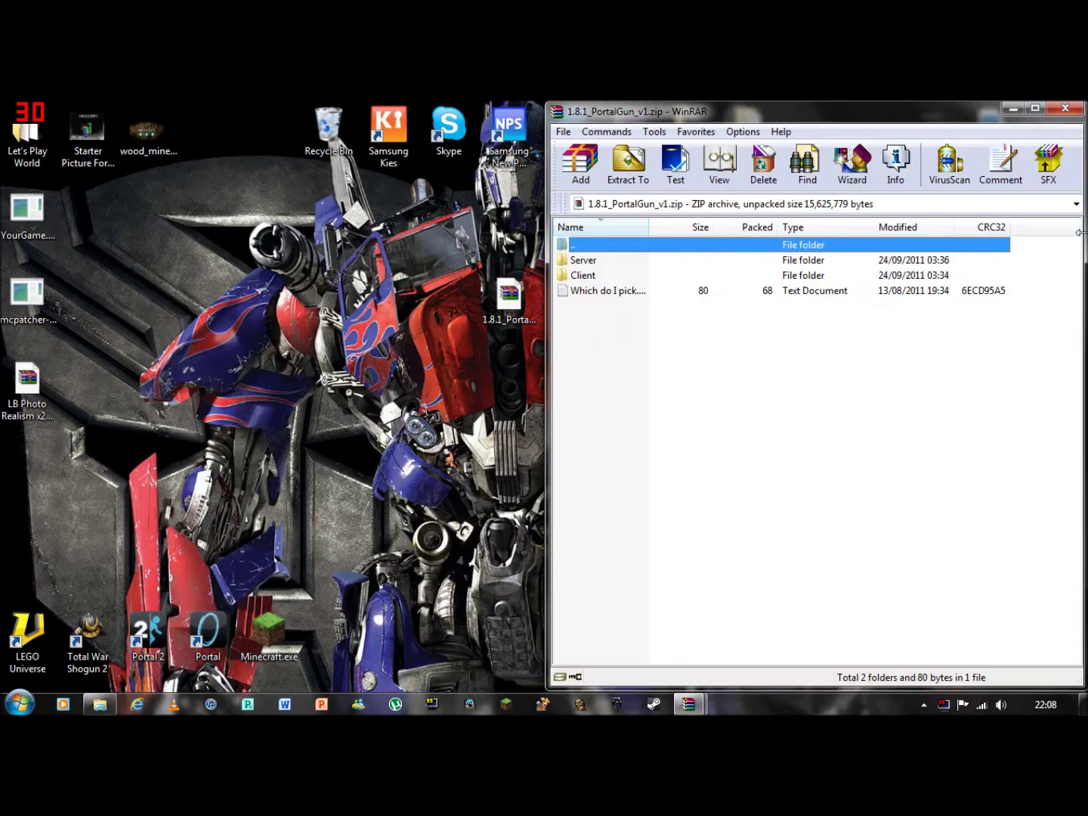
pyautogui.click(689, 704)
pyautogui.click(582, 598)
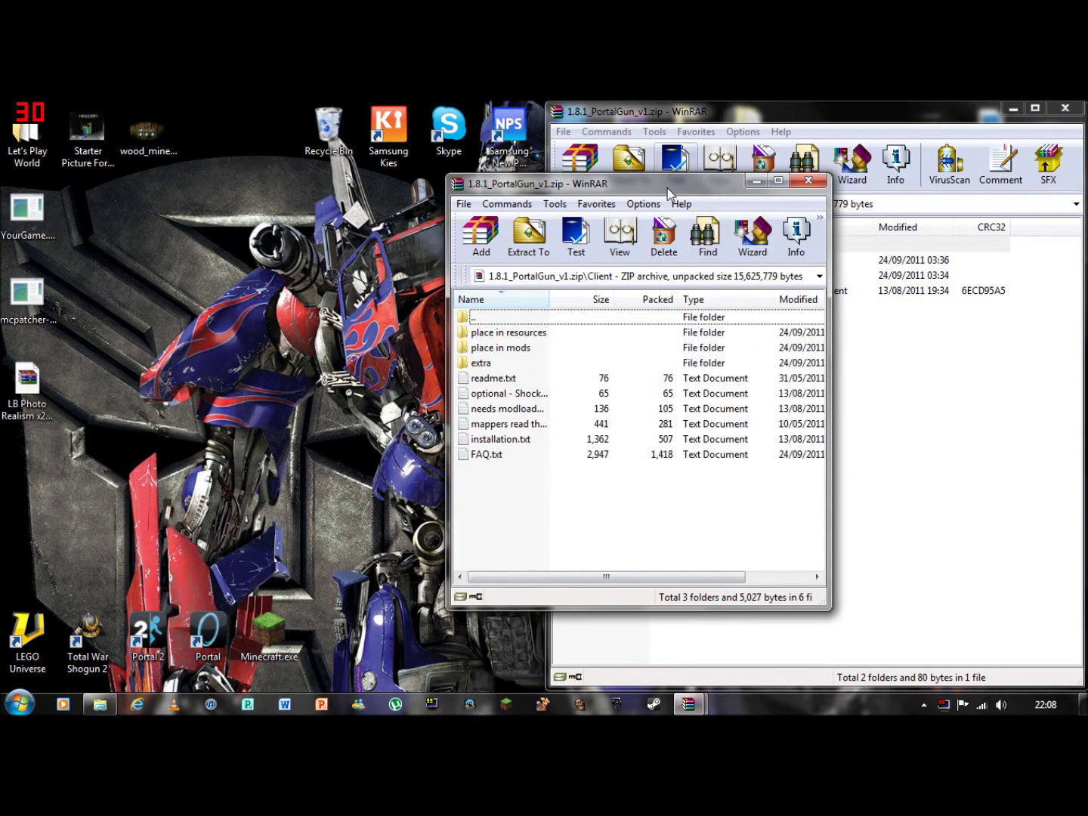
pyautogui.click(807, 184)
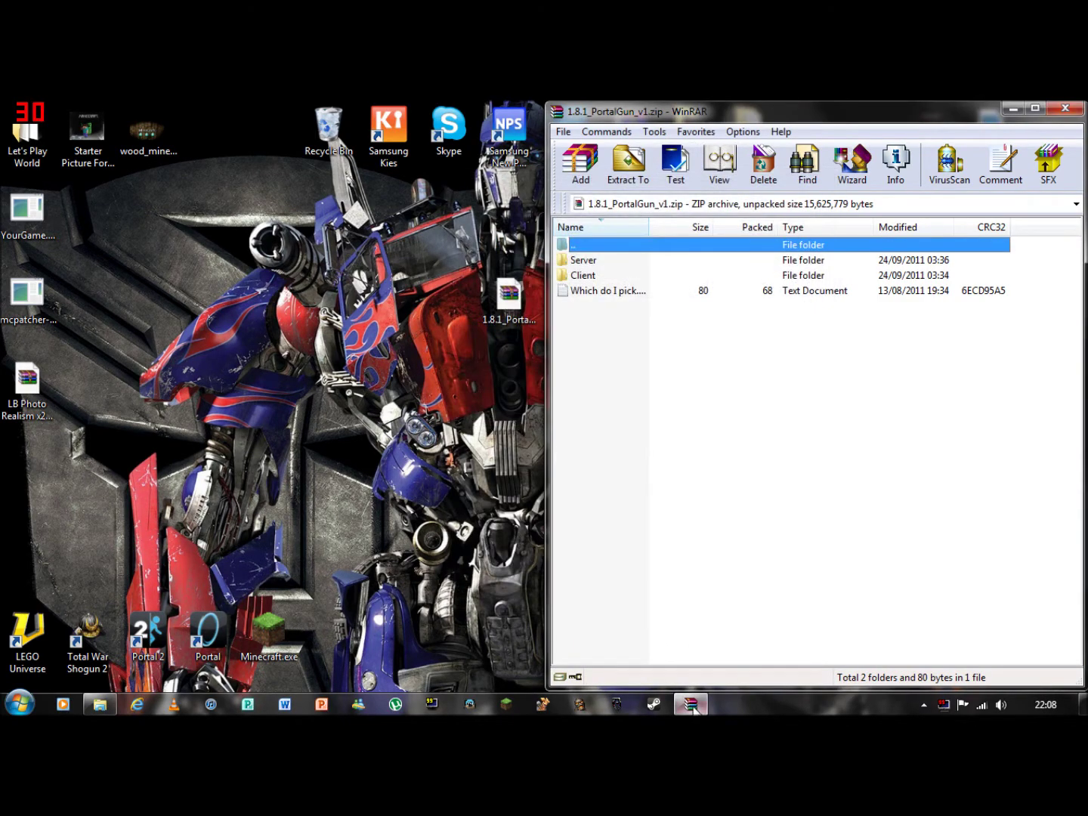
pyautogui.click(106, 612)
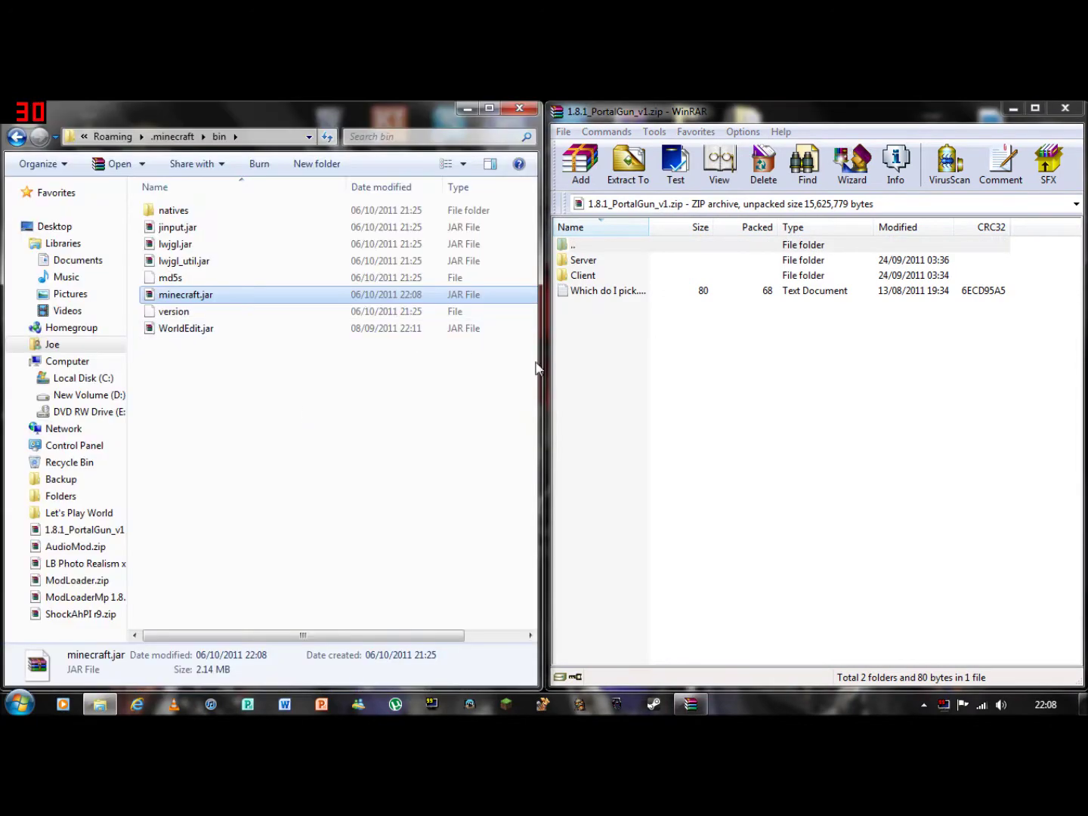
# Open Client\place in resources\mod in the PortalGun archive and .minecraft\resources\mod in the folder window.
pyautogui.click(605, 318)
pyautogui.doubleClick(597, 275)
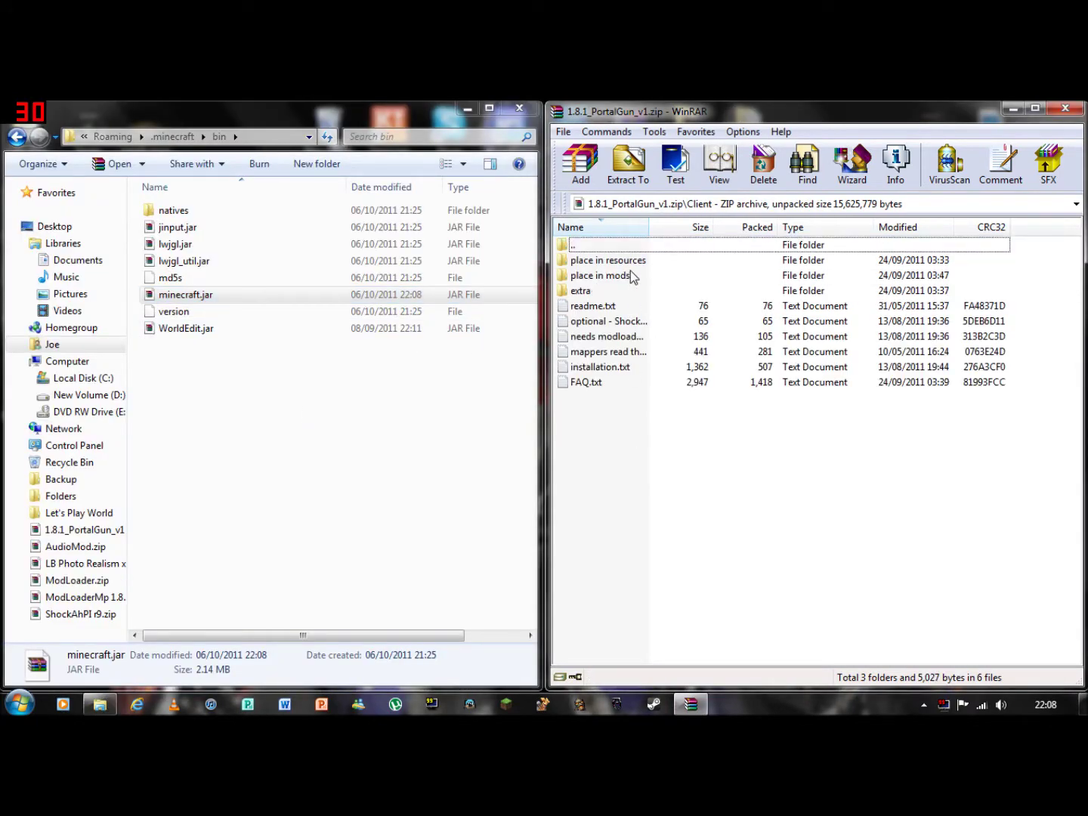
pyautogui.doubleClick(608, 260)
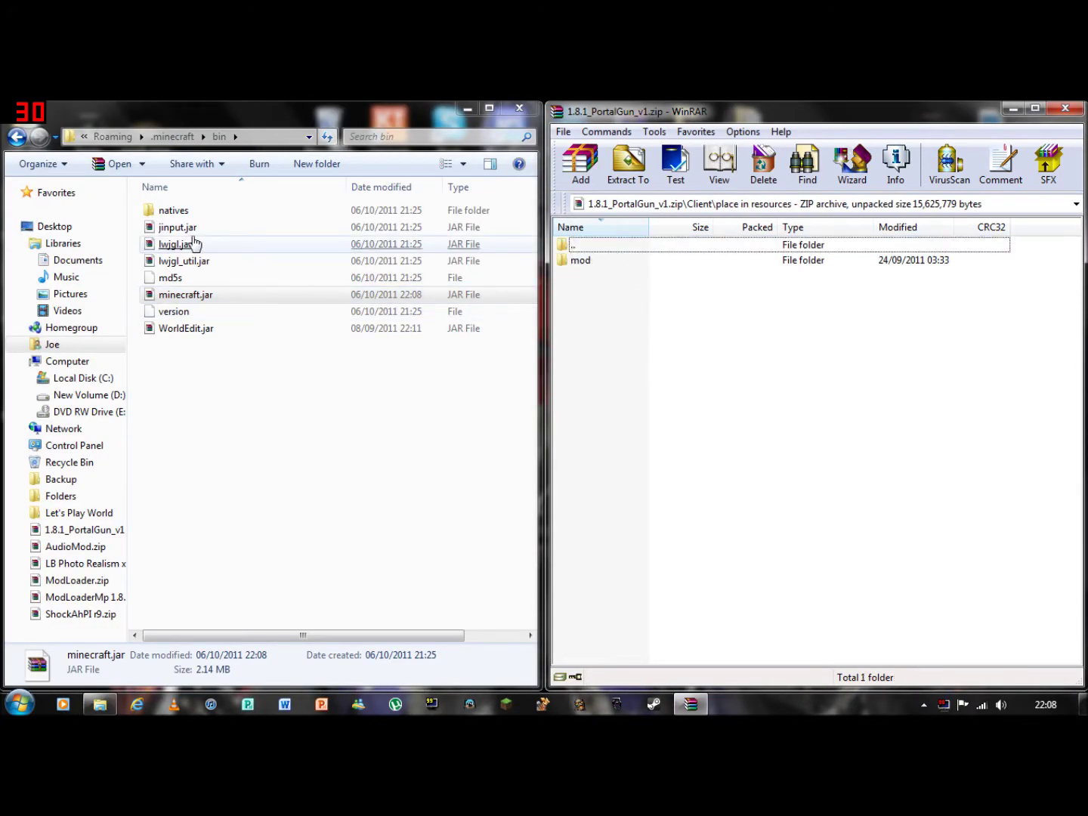
pyautogui.click(173, 137)
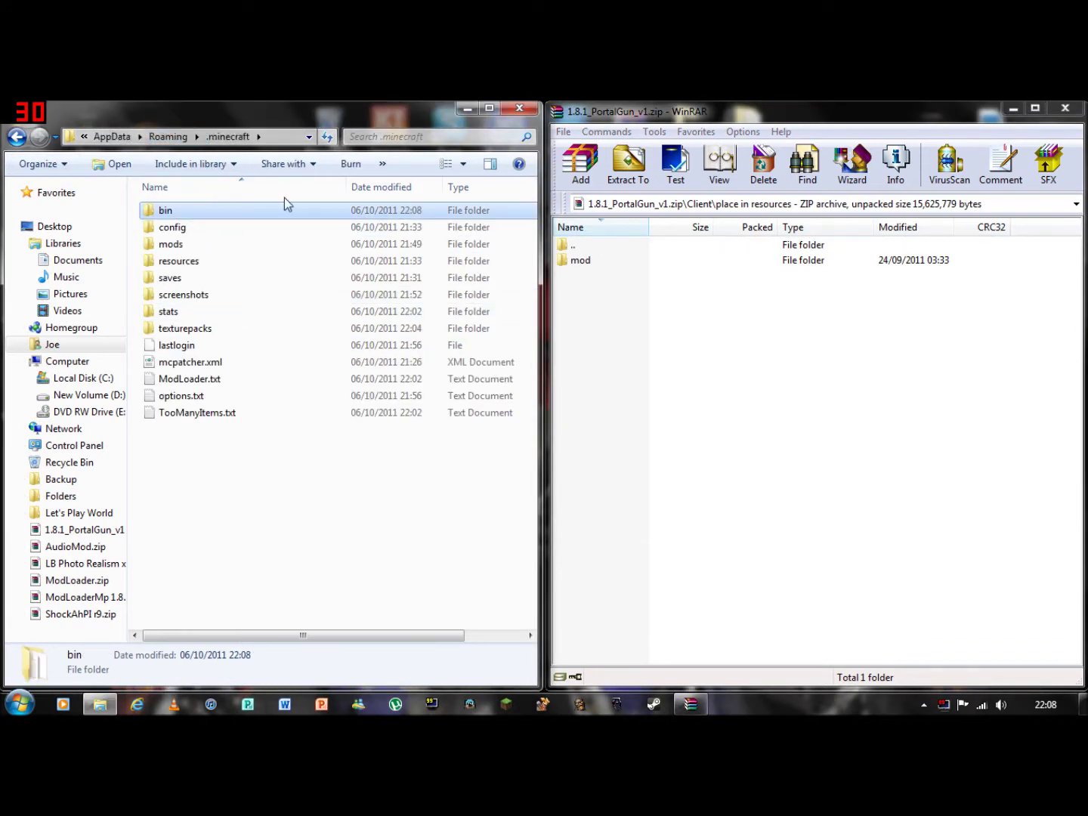
pyautogui.doubleClick(178, 262)
pyautogui.click(182, 266)
pyautogui.click(464, 336)
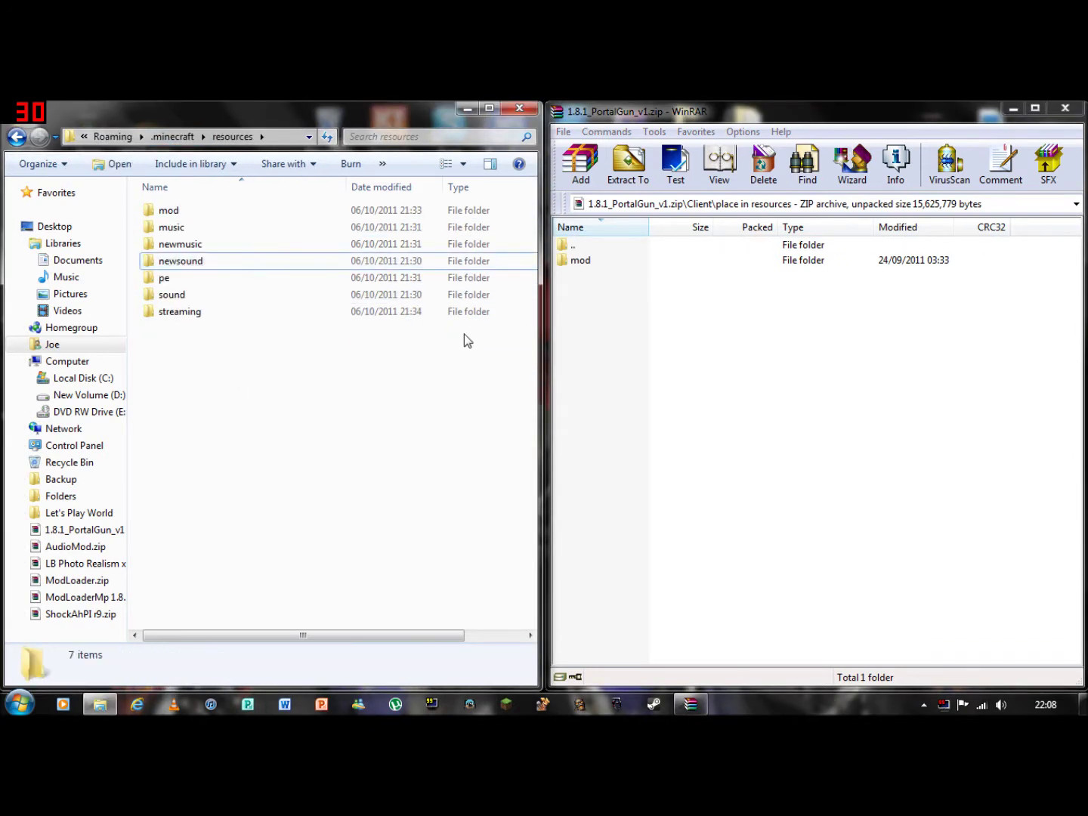
pyautogui.doubleClick(202, 217)
pyautogui.doubleClick(581, 262)
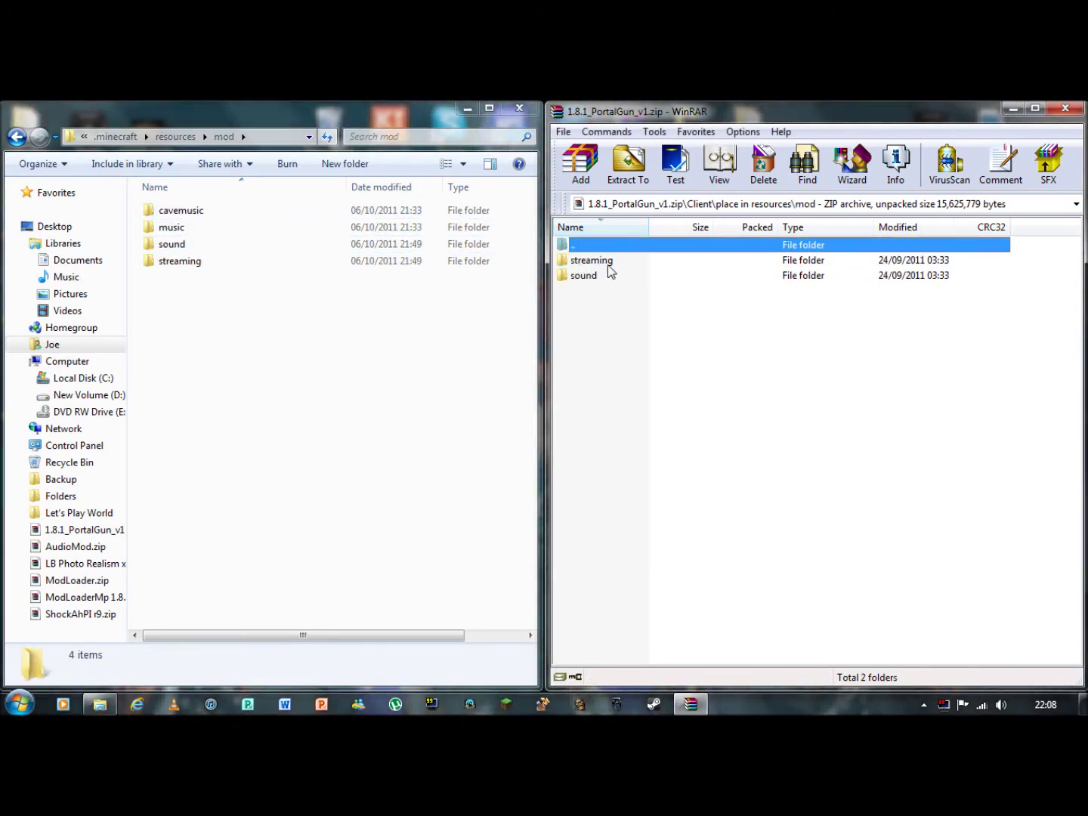
# Copy the portalgun folder from the archive's streaming folder into resources\mod\streaming, merging the folders and replacing the existing files.
pyautogui.doubleClick(221, 269)
pyautogui.doubleClick(584, 261)
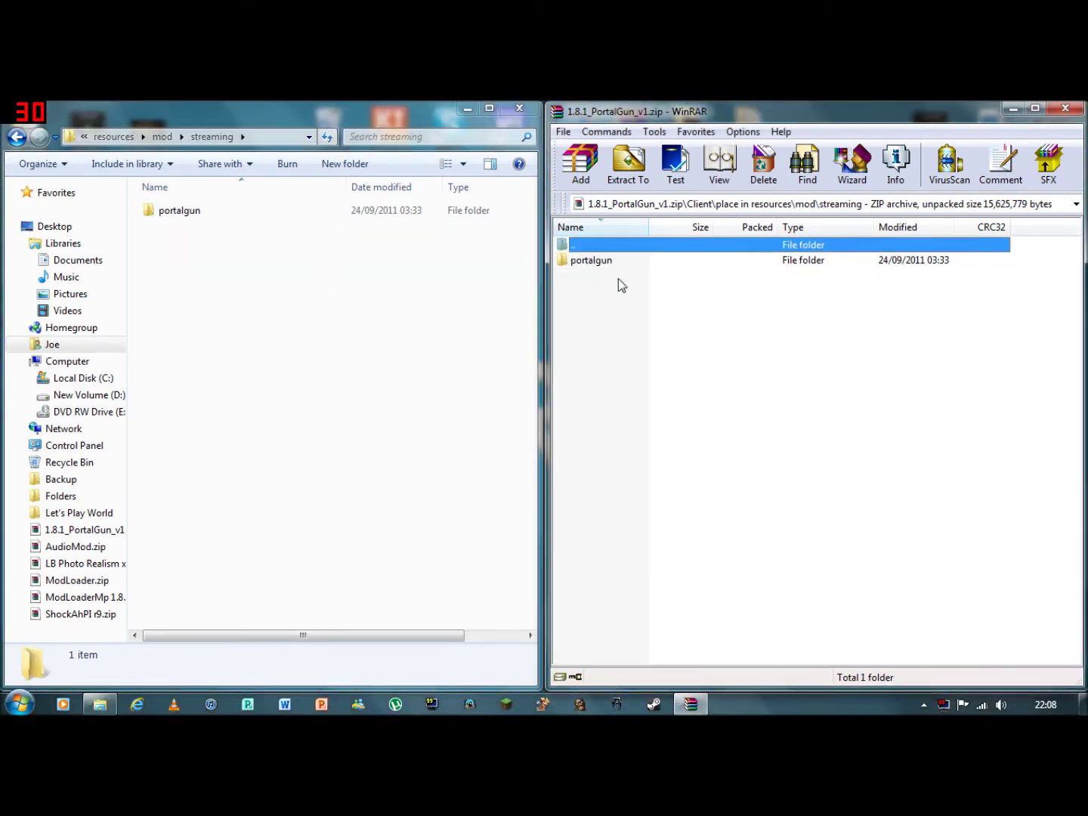
pyautogui.moveTo(591, 260); pyautogui.dragTo(519, 302)
pyautogui.moveTo(246, 291); pyautogui.dragTo(355, 323)
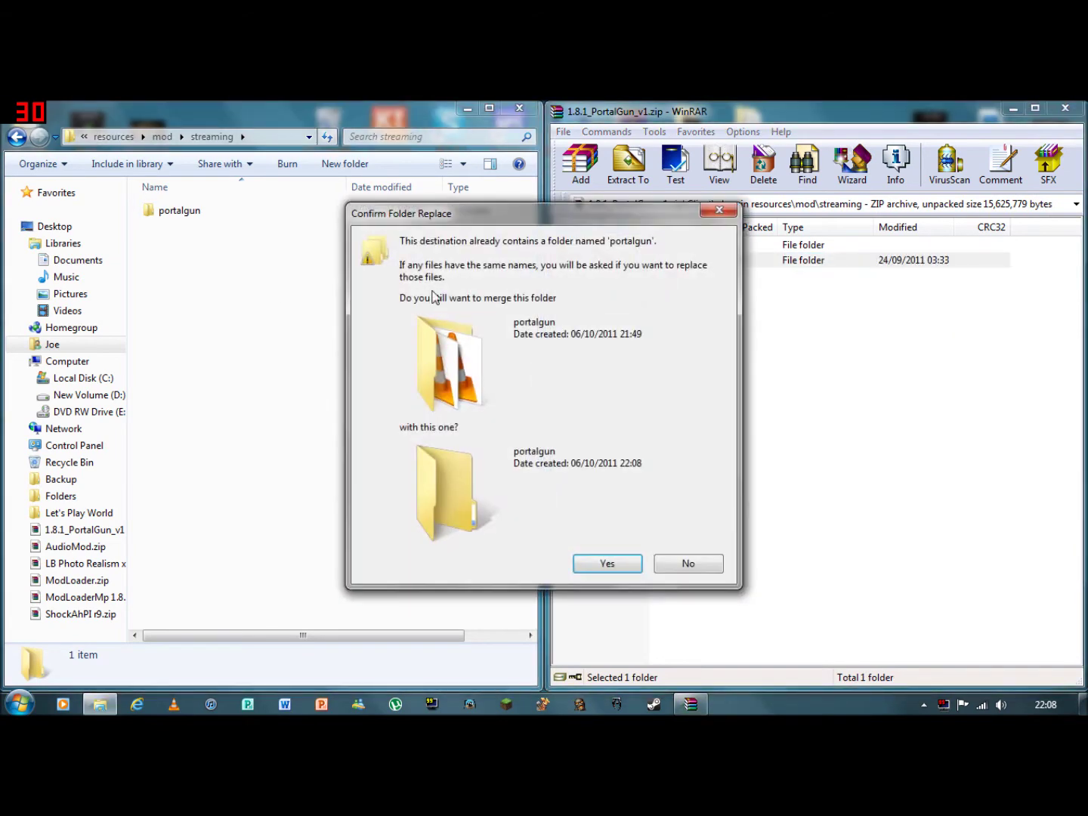
pyautogui.click(611, 566)
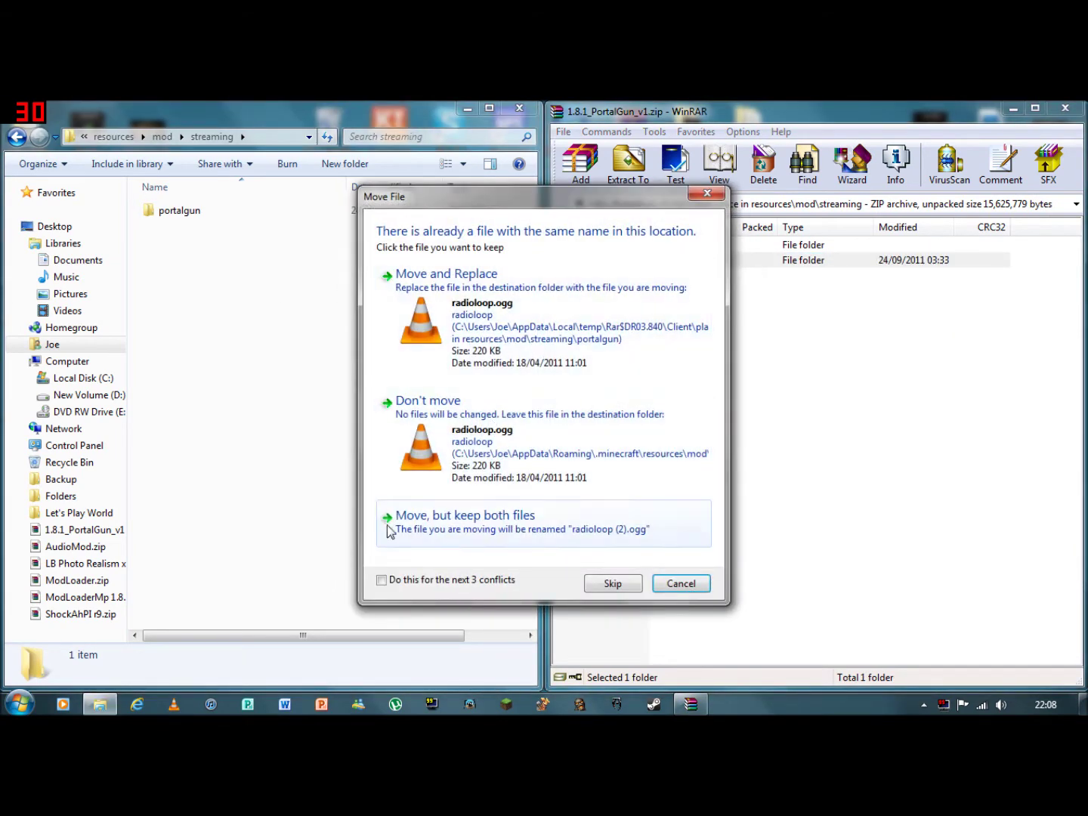
pyautogui.click(514, 350)
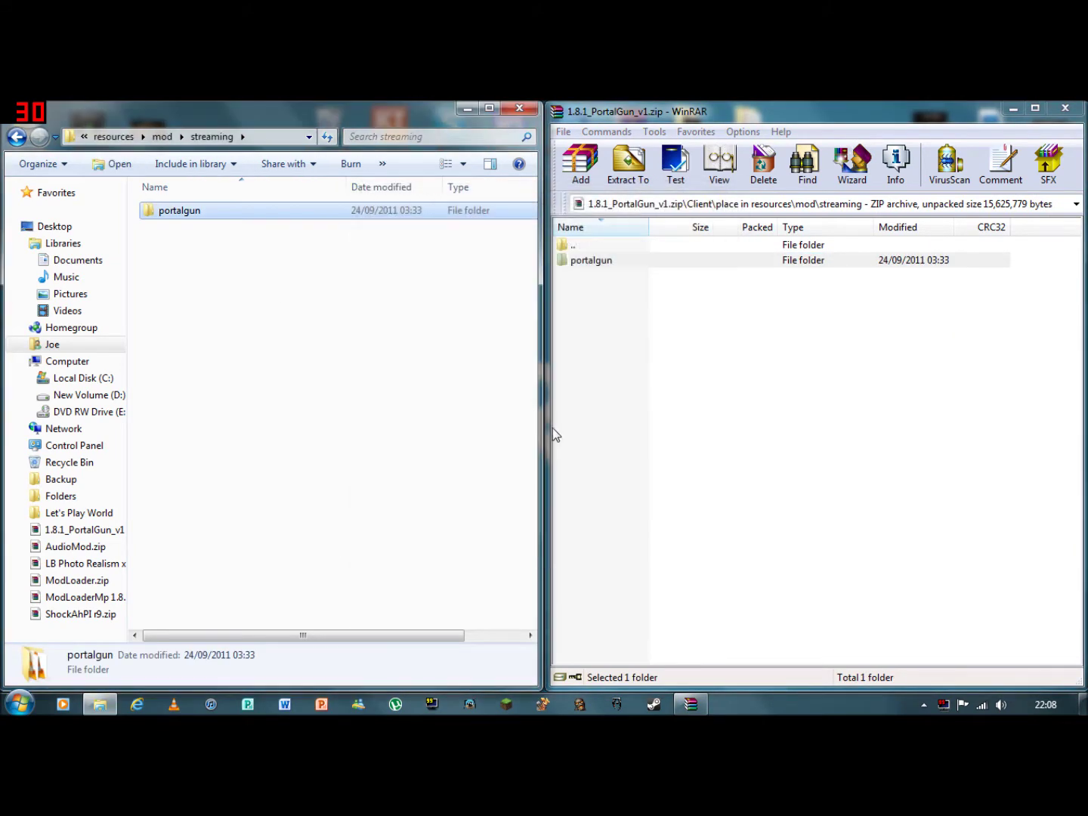
pyautogui.click(318, 295)
# Open the sound folder inside resources\mod in both the PortalGun archive and the .minecraft folder window.
pyautogui.click(16, 137)
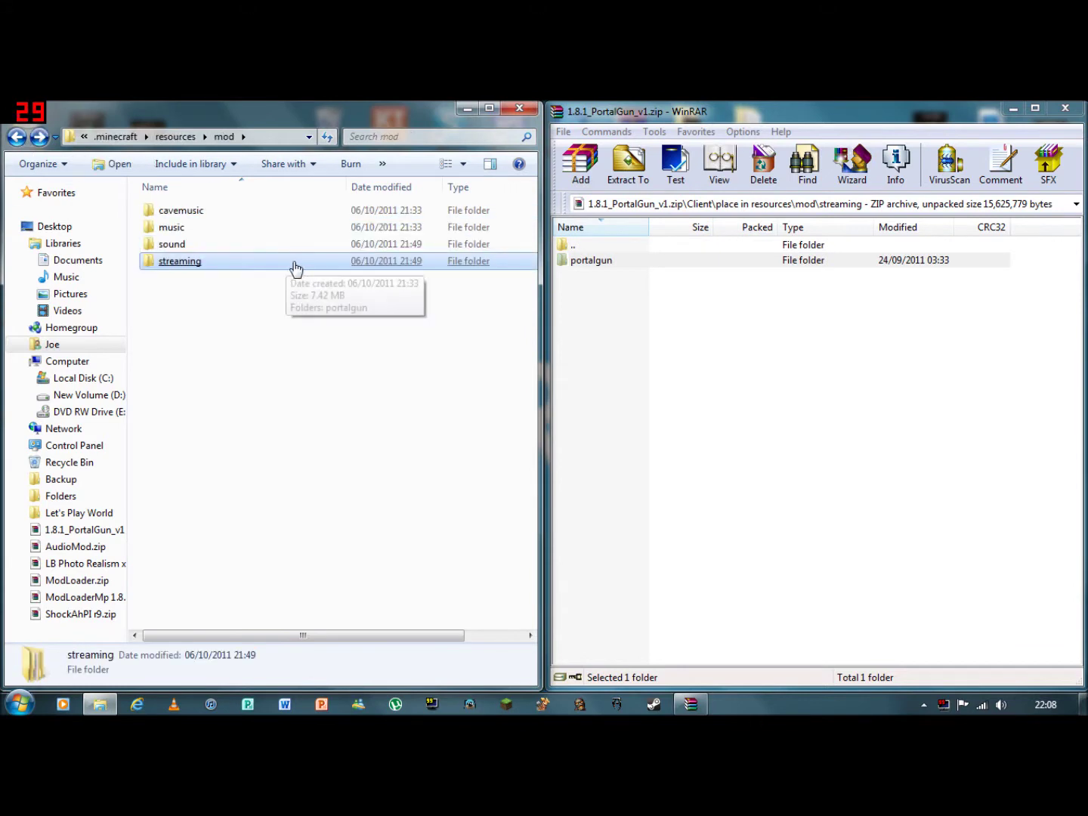
pyautogui.doubleClick(563, 246)
pyautogui.doubleClick(594, 277)
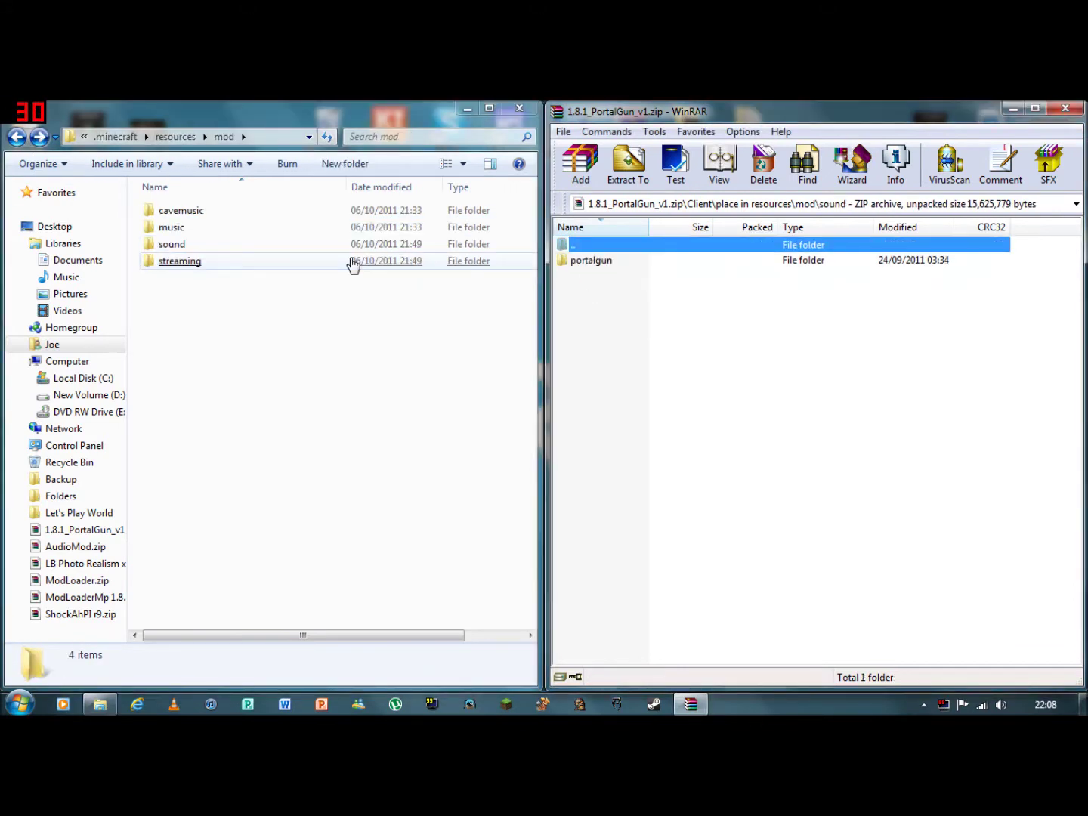
pyautogui.doubleClick(172, 245)
# Copy the archive's portalgun sound folder into resources\mod\sound, retrying the move, merging the folders and replacing all conflicting files.
pyautogui.moveTo(591, 260); pyautogui.dragTo(267, 321)
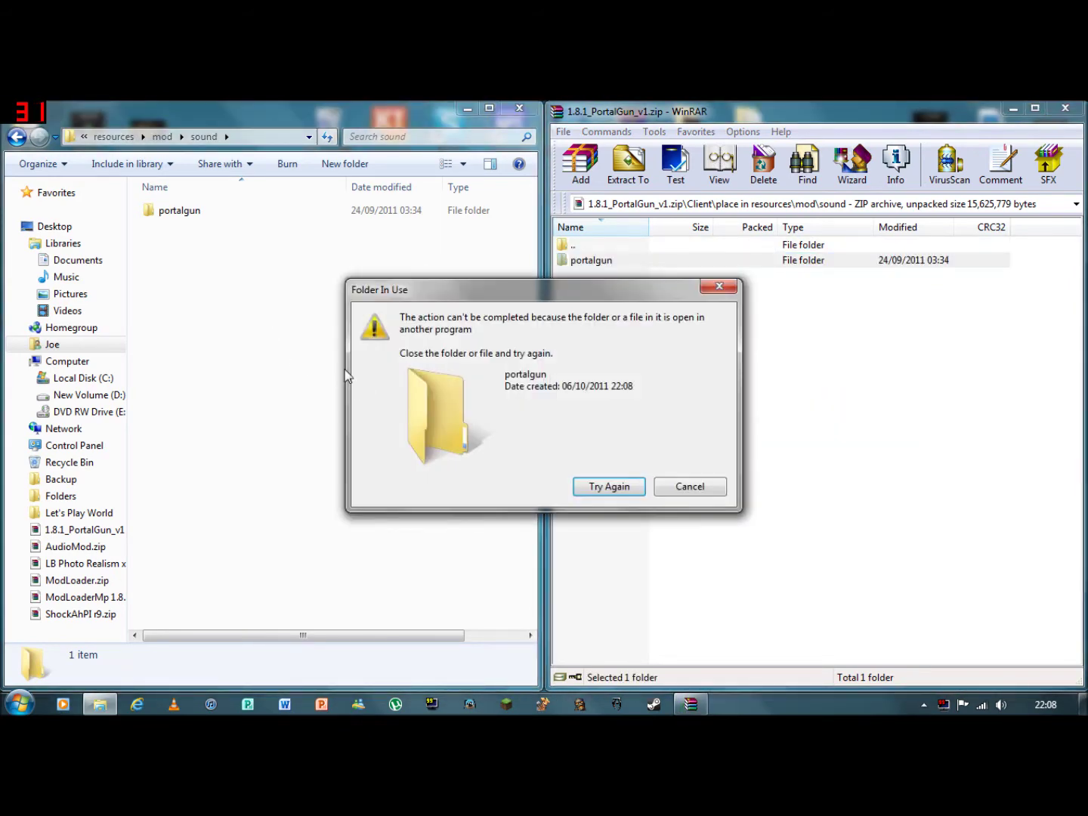
pyautogui.click(609, 488)
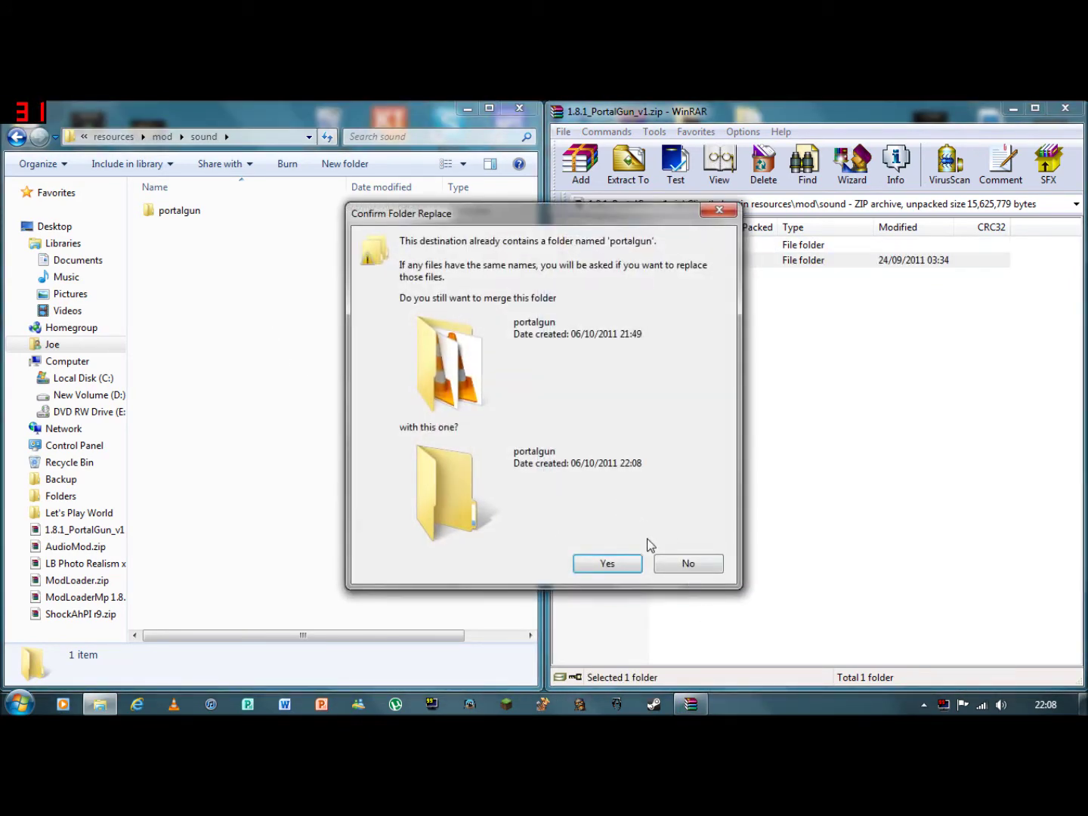
pyautogui.click(608, 564)
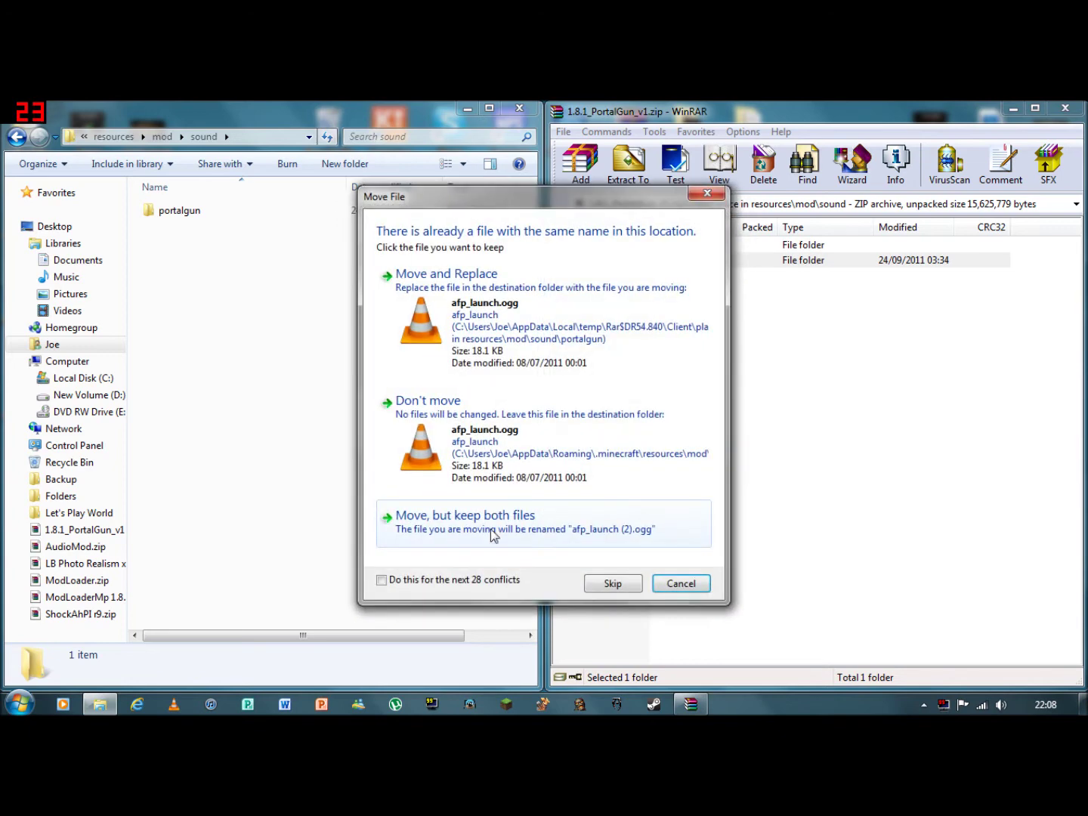
pyautogui.click(381, 580)
pyautogui.click(471, 374)
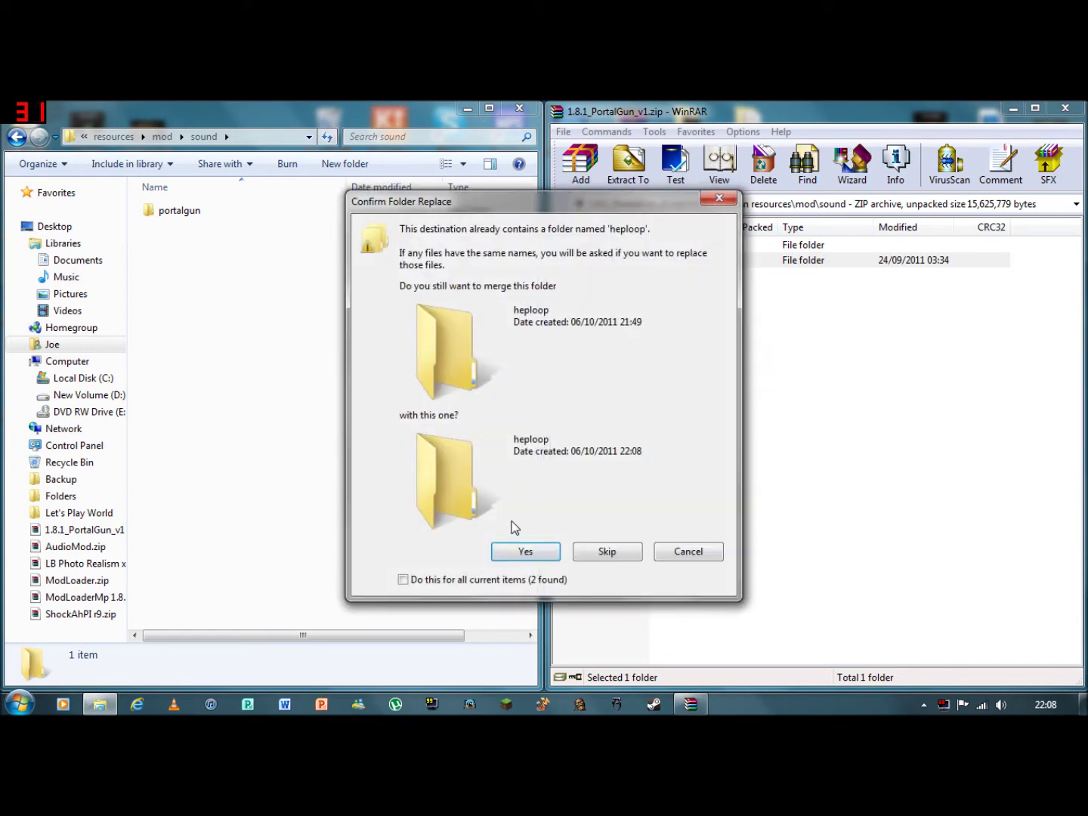
pyautogui.click(420, 582)
pyautogui.click(525, 552)
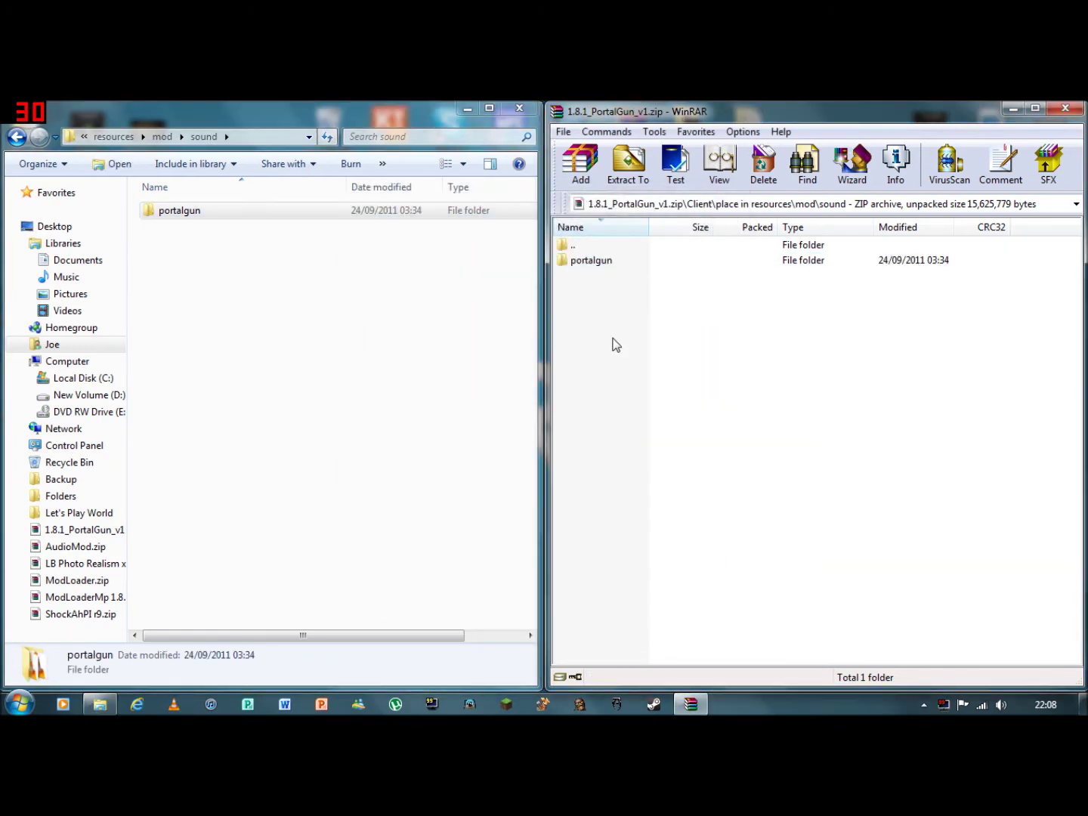
# Go back up to the Client folder in the PortalGun archive and open its place in mods folder.
pyautogui.doubleClick(580, 244)
pyautogui.doubleClick(583, 245)
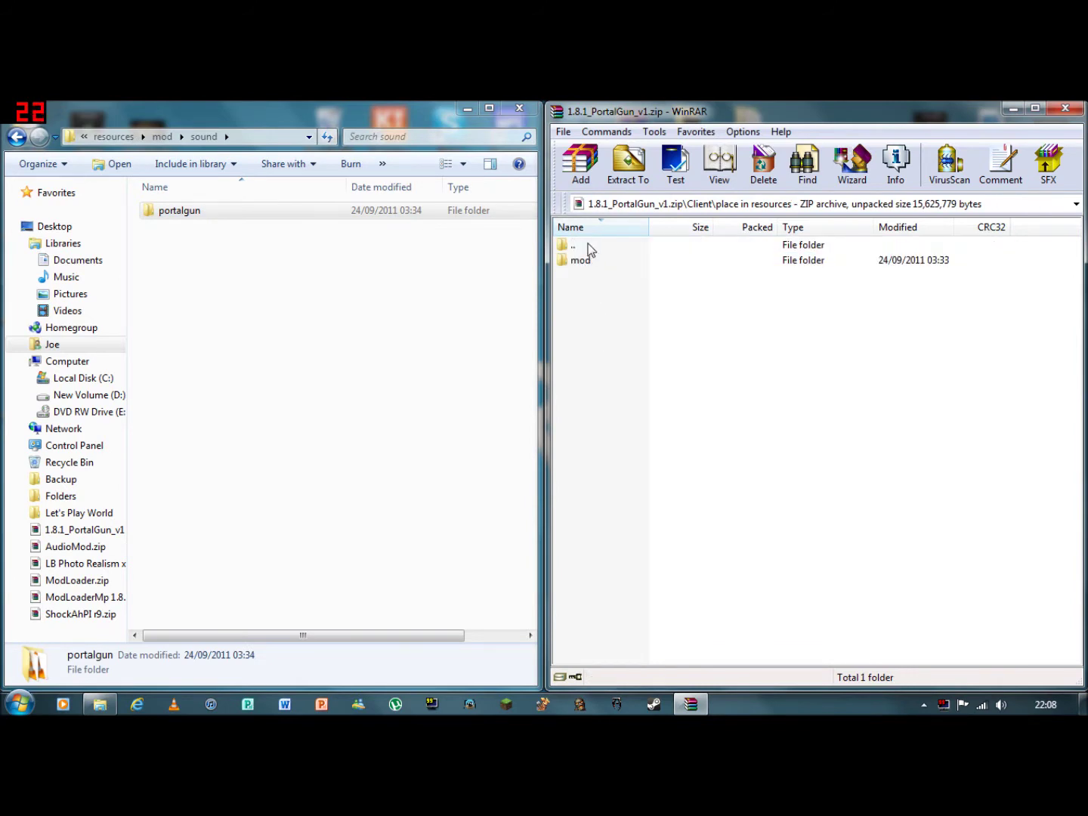
pyautogui.doubleClick(588, 243)
pyautogui.click(619, 409)
pyautogui.doubleClick(599, 275)
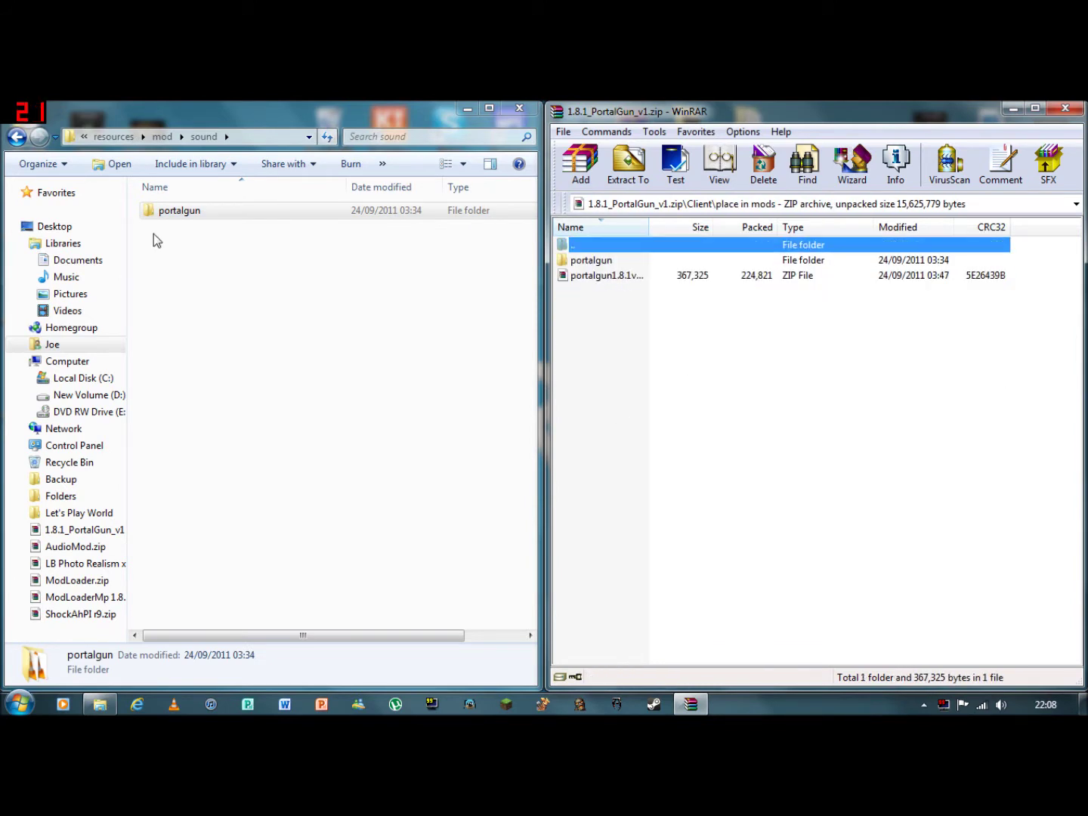
# Return the folder window to .minecraft and open its mods folder.
pyautogui.click(23, 139)
pyautogui.click(22, 140)
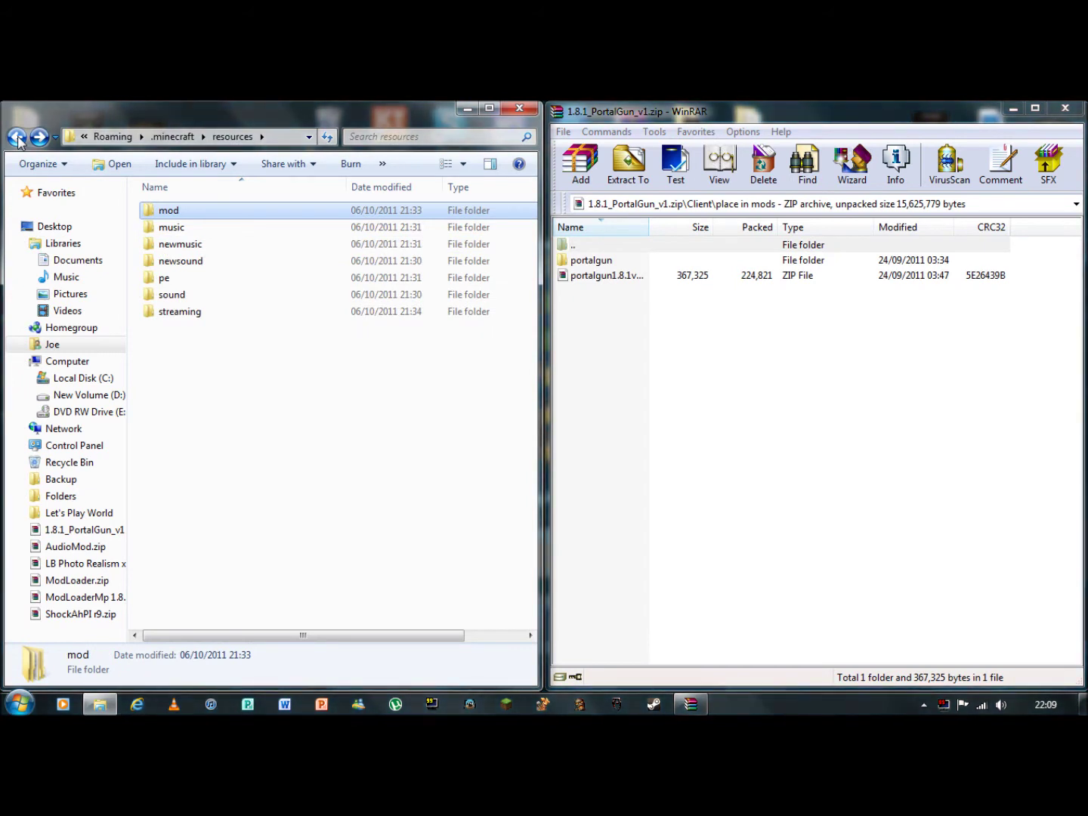
pyautogui.click(20, 141)
pyautogui.click(284, 559)
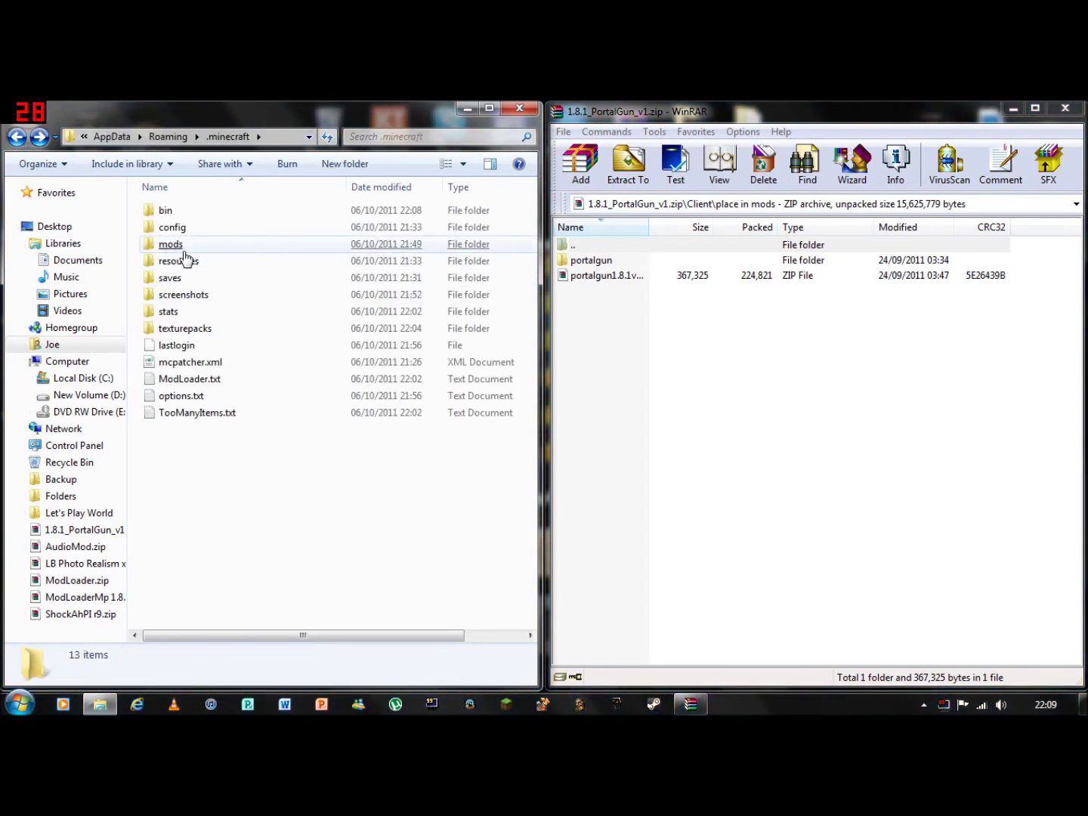
pyautogui.click(162, 247)
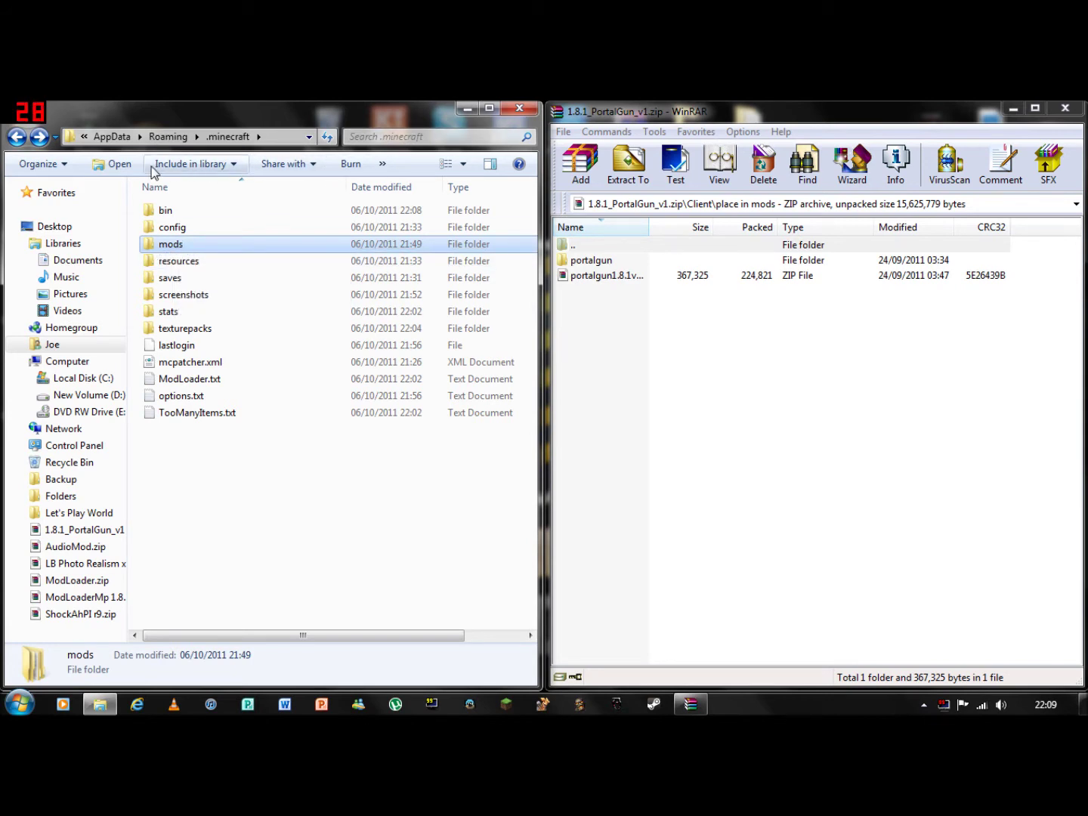
pyautogui.doubleClick(209, 254)
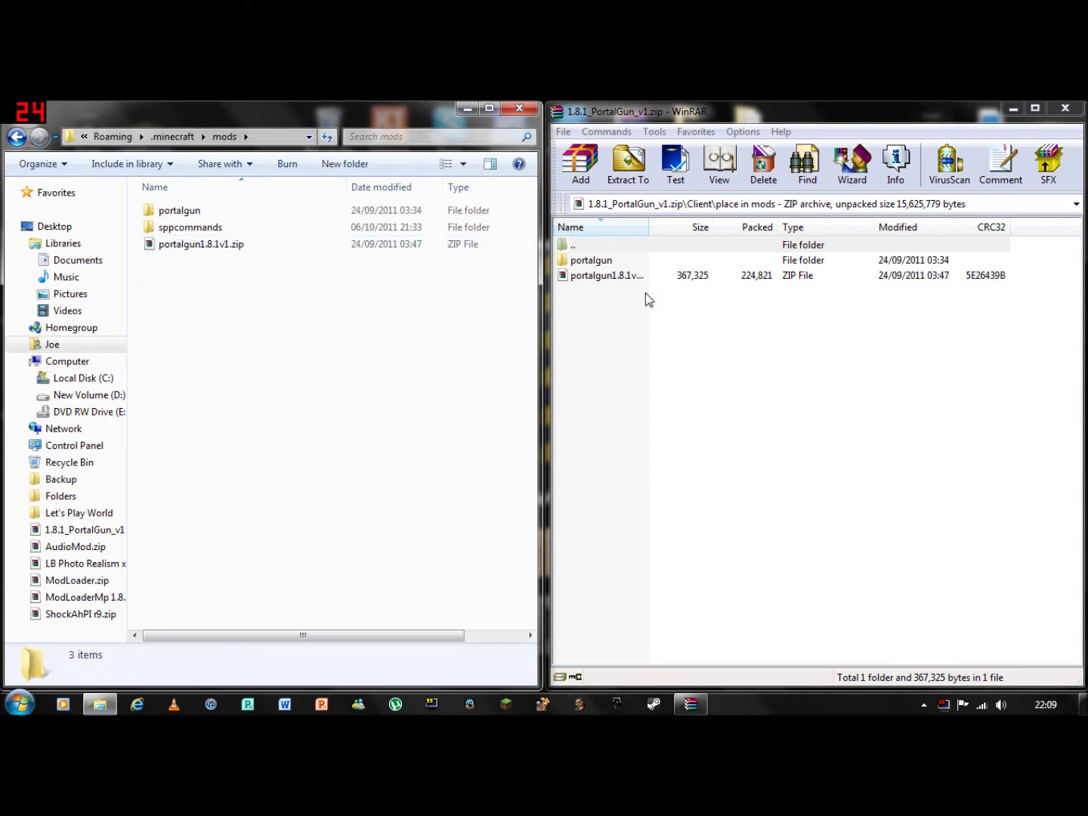
# Copy the portalgun folder and the portalgun1.8.1v1.zip file from the archive into .minecraft\mods.
pyautogui.click(623, 275)
pyautogui.keyDown('shift'); pyautogui.click(615, 260); pyautogui.keyUp('shift')
pyautogui.moveTo(615, 263); pyautogui.dragTo(305, 254)
pyautogui.click(689, 366)
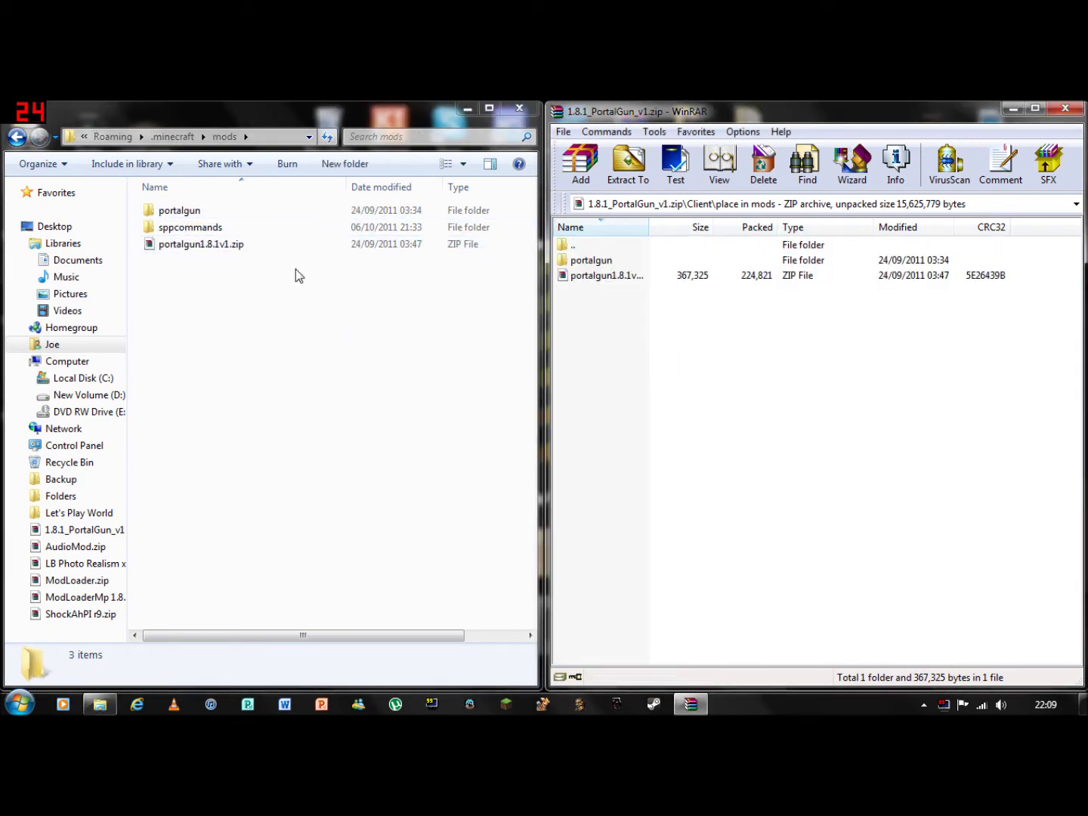
# Return to the .minecraft folder, then close the PortalGun archive and the folder window.
pyautogui.click(17, 137)
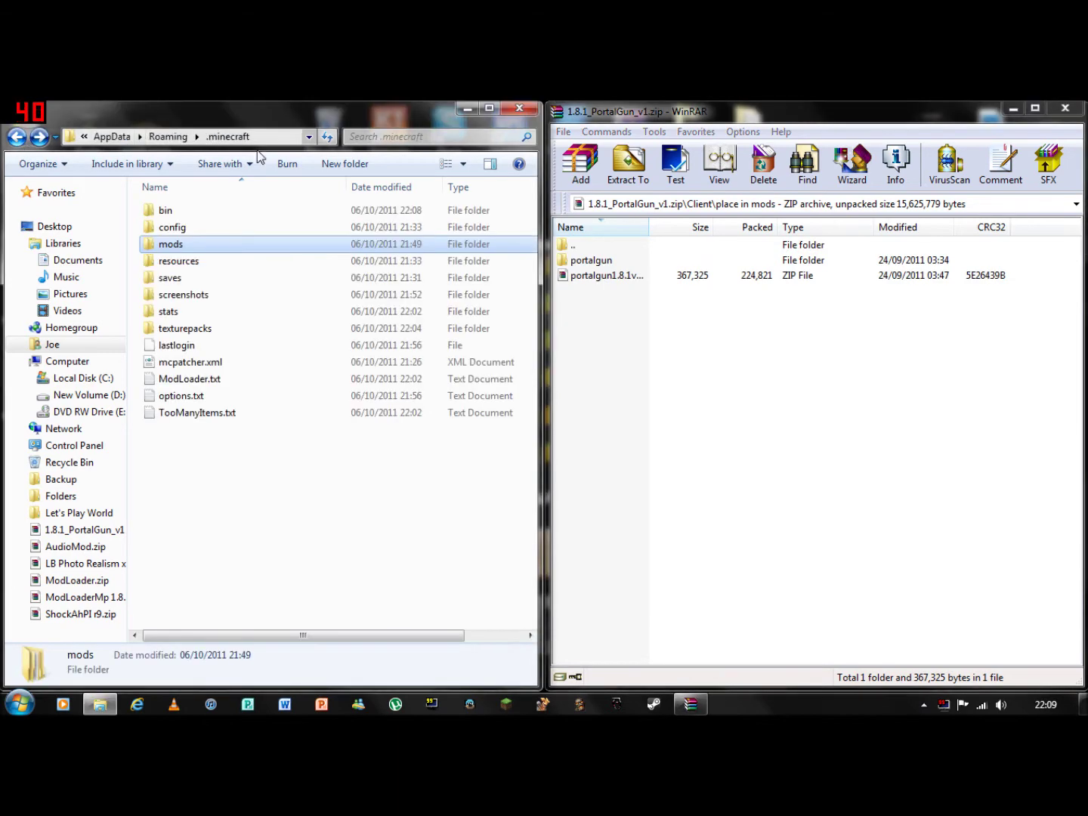
pyautogui.click(1065, 109)
pyautogui.click(520, 109)
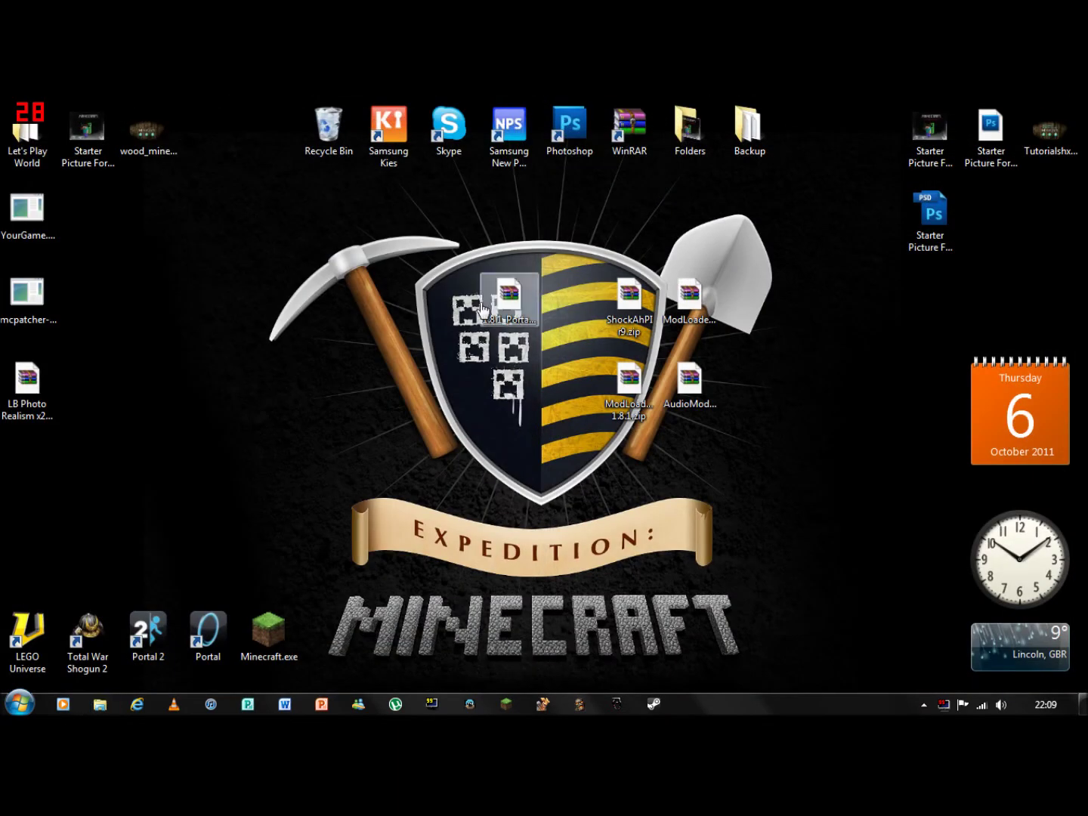
pyautogui.doubleClick(499, 296)
pyautogui.press('Escape')
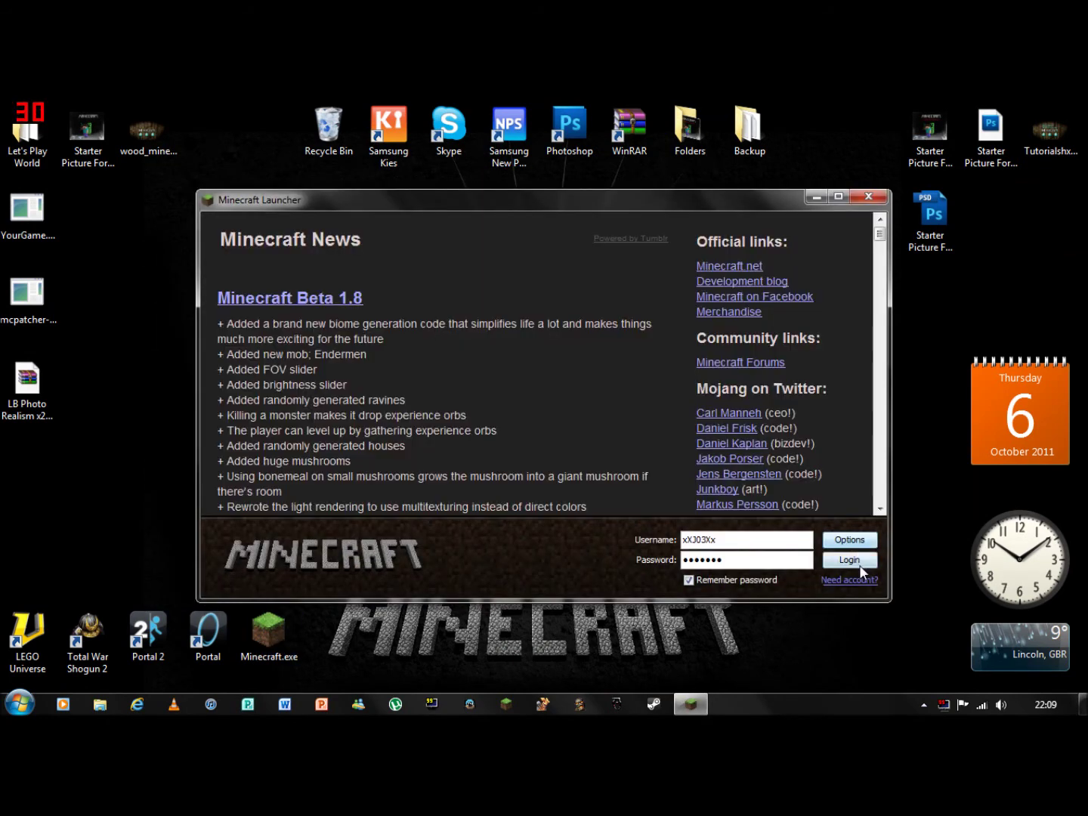
# Log in through the Minecraft launcher, select the LB Photo Realism x64 6.6.8.zip texture pack, and return to the title screen.
pyautogui.click(860, 561)
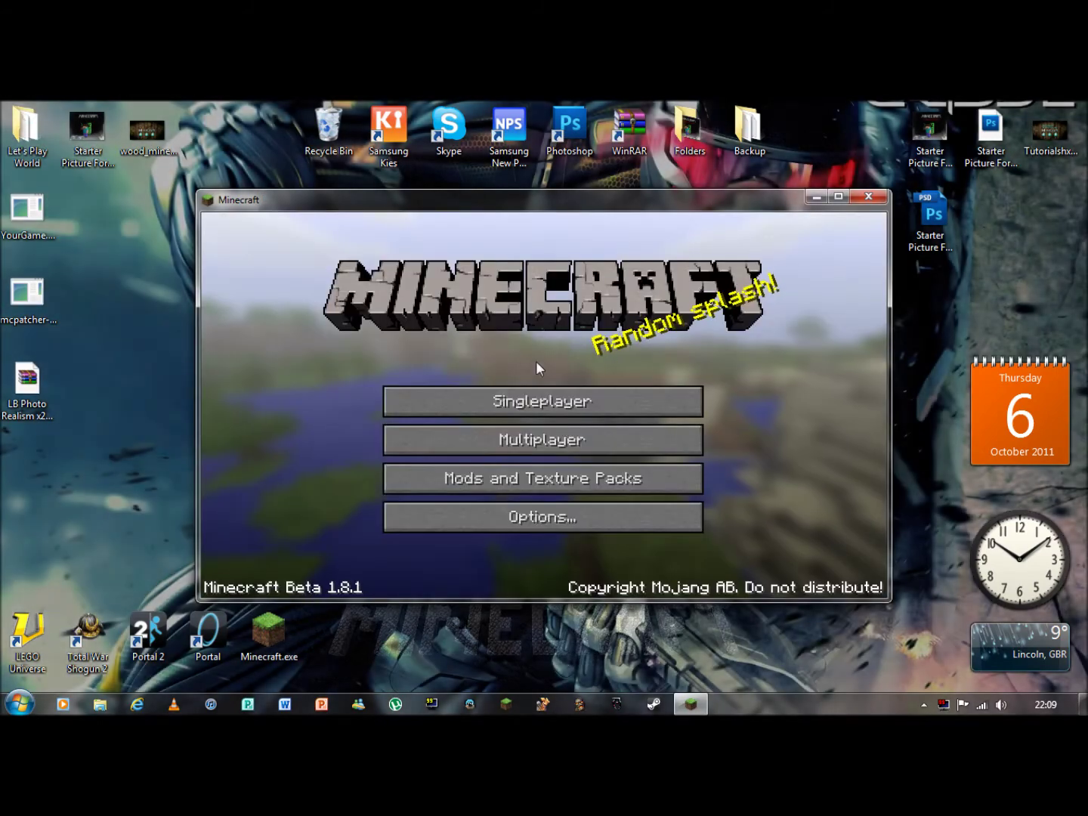
pyautogui.click(518, 479)
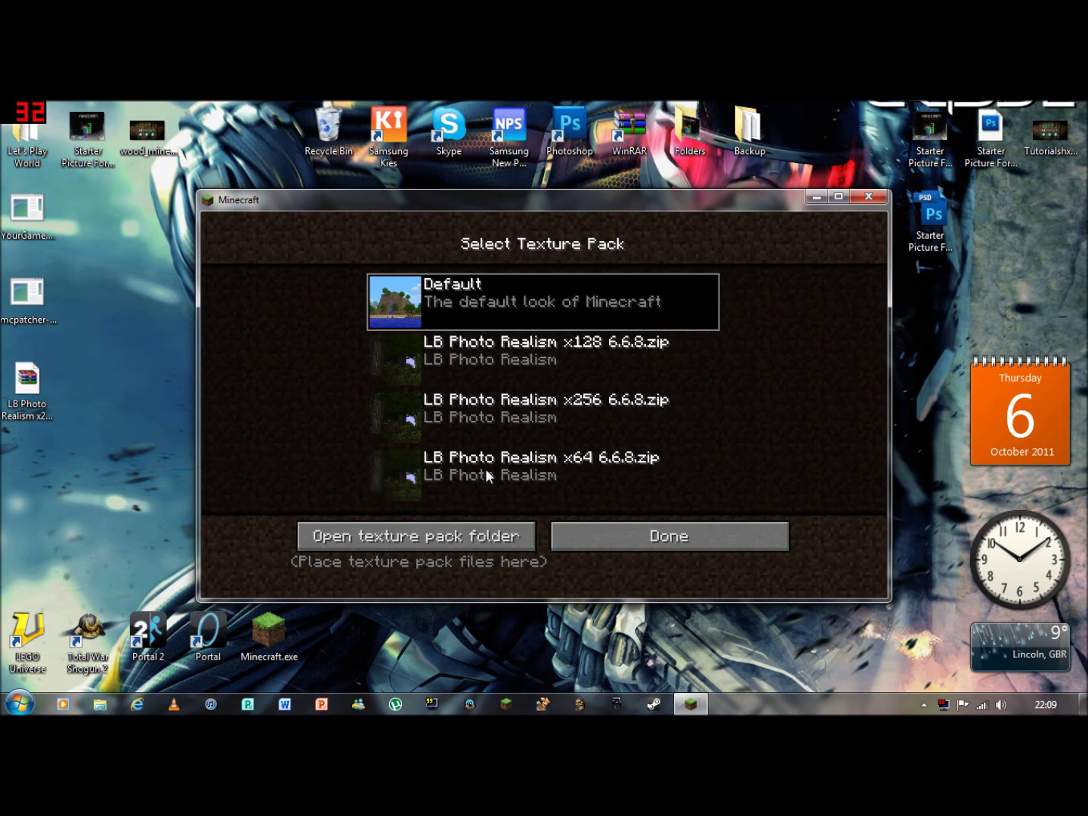
pyautogui.click(528, 467)
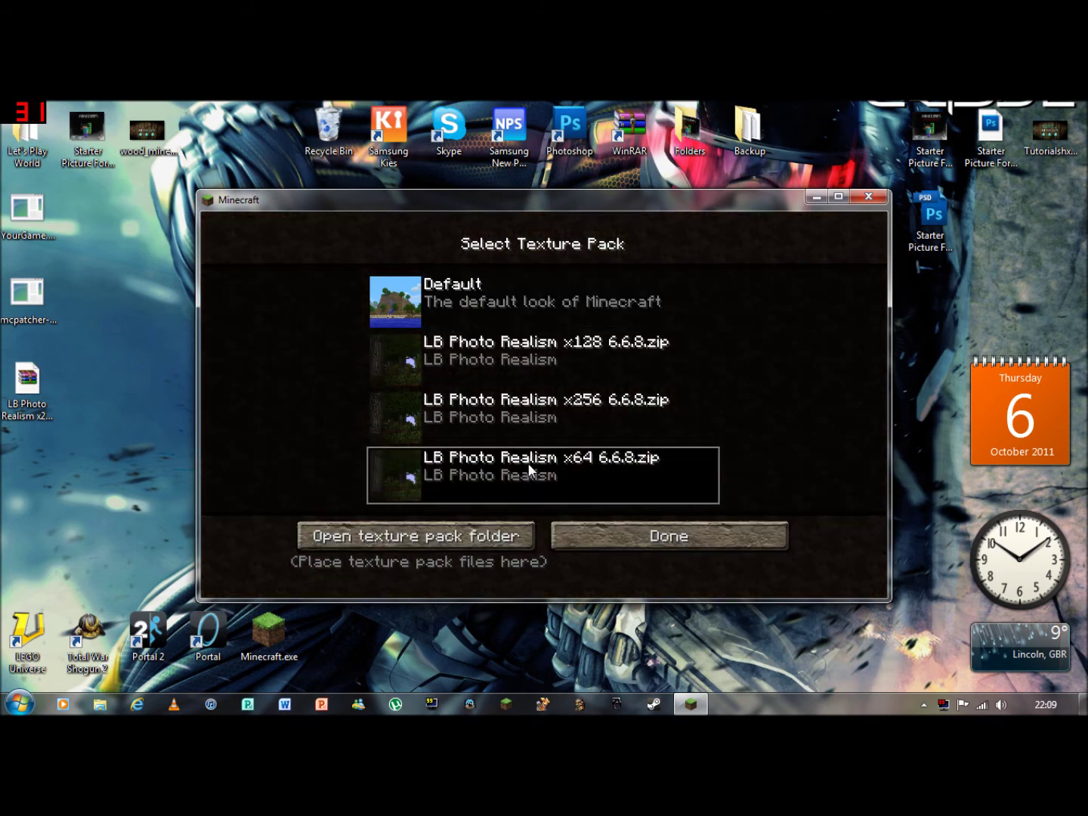
pyautogui.press('Escape')
# Load the singleplayer world named Mods Spotlight's World and fire the held portal gun.
pyautogui.click(477, 387)
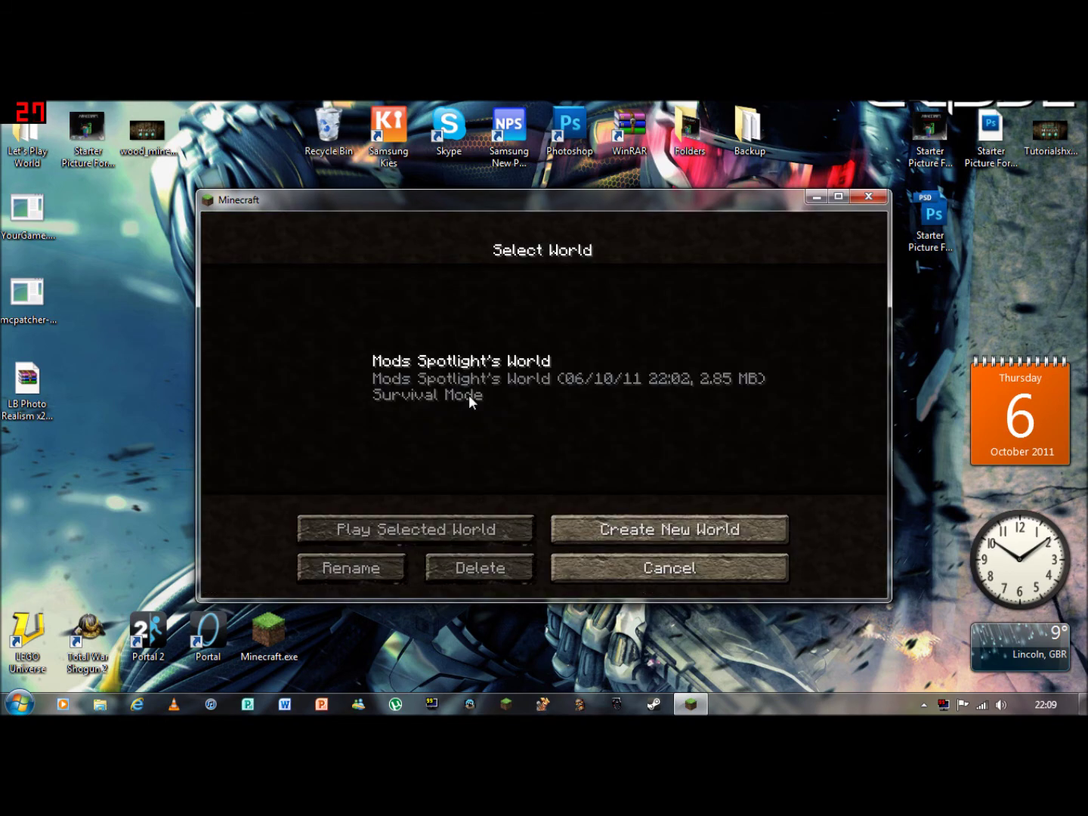
pyautogui.click(468, 395)
pyautogui.click(468, 395)
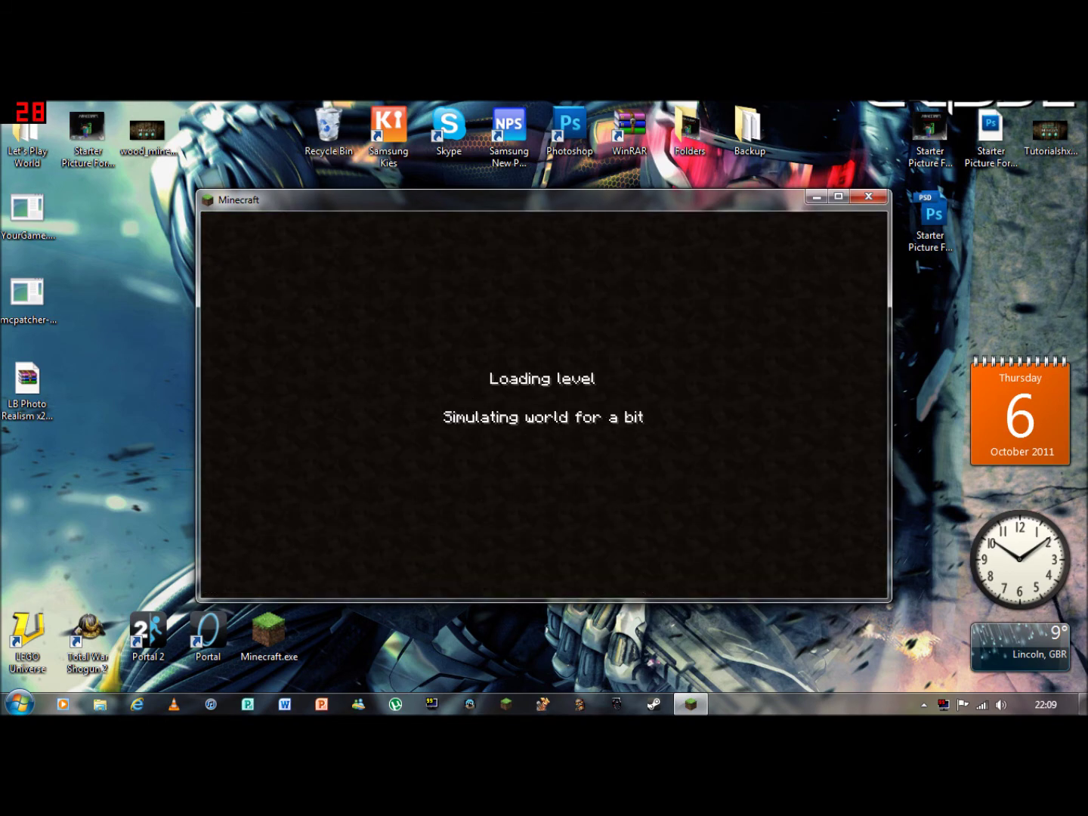
pyautogui.click(543, 404)
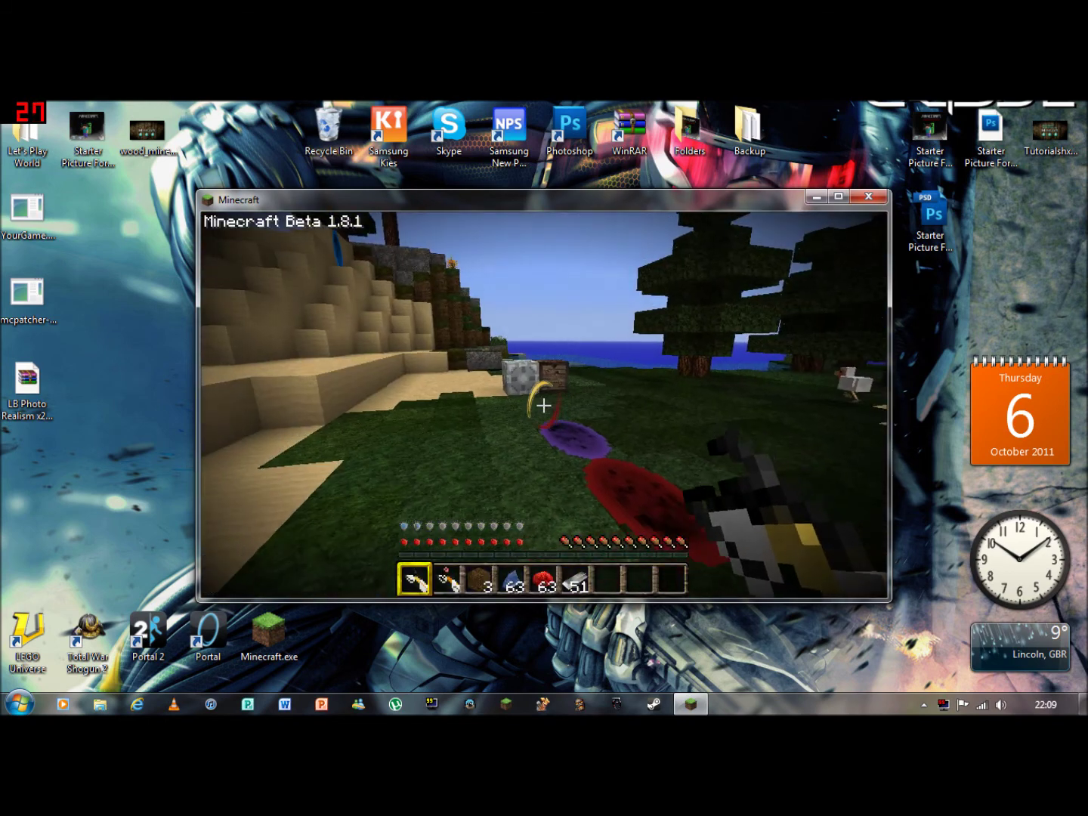
# Look through the TooManyItems item list in the inventory, then return to the game.
pyautogui.press('e')
pyautogui.click(784, 559)
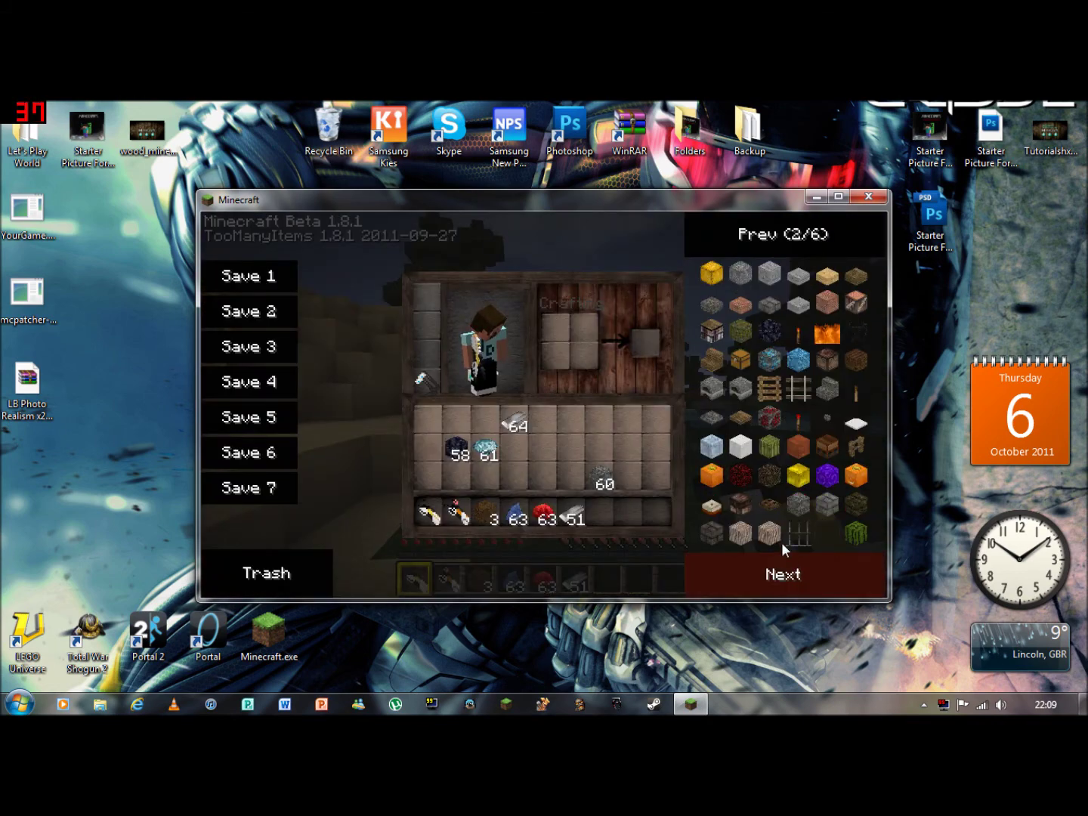
pyautogui.press('e')
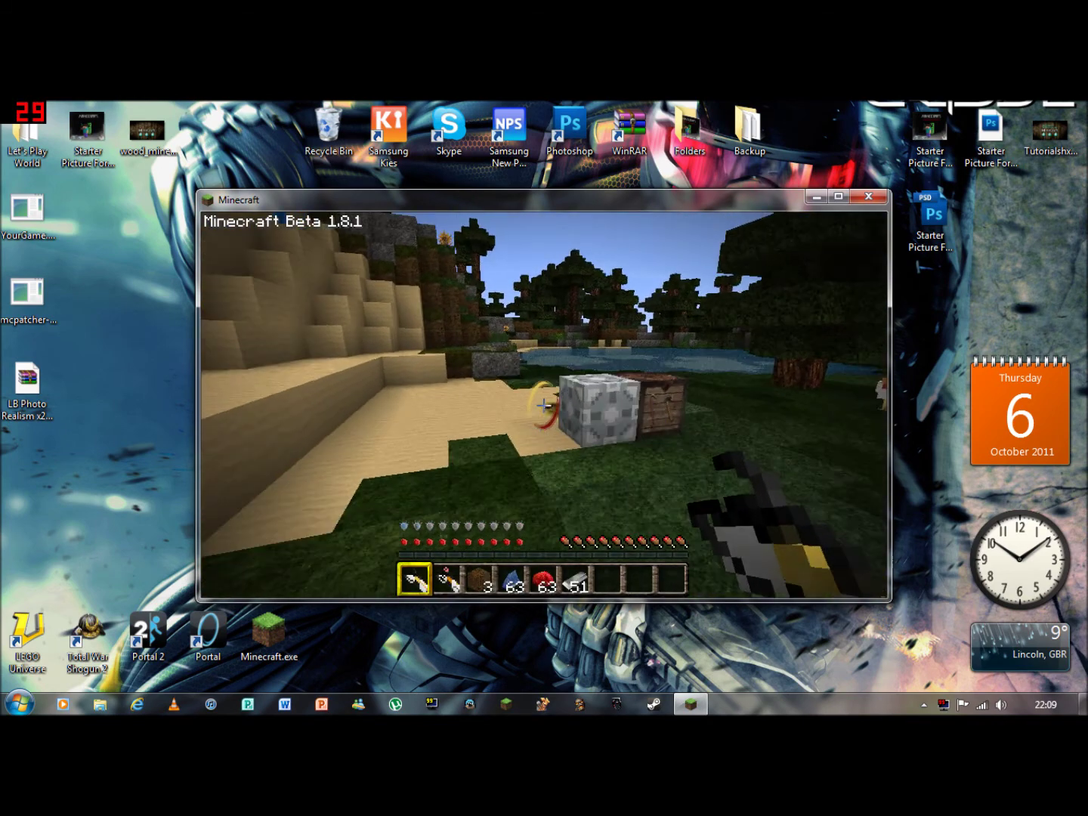
# Test-fire the portal gun at the terrain near the pond and walk up to the sand-coloured block wall.
pyautogui.click(543, 406)
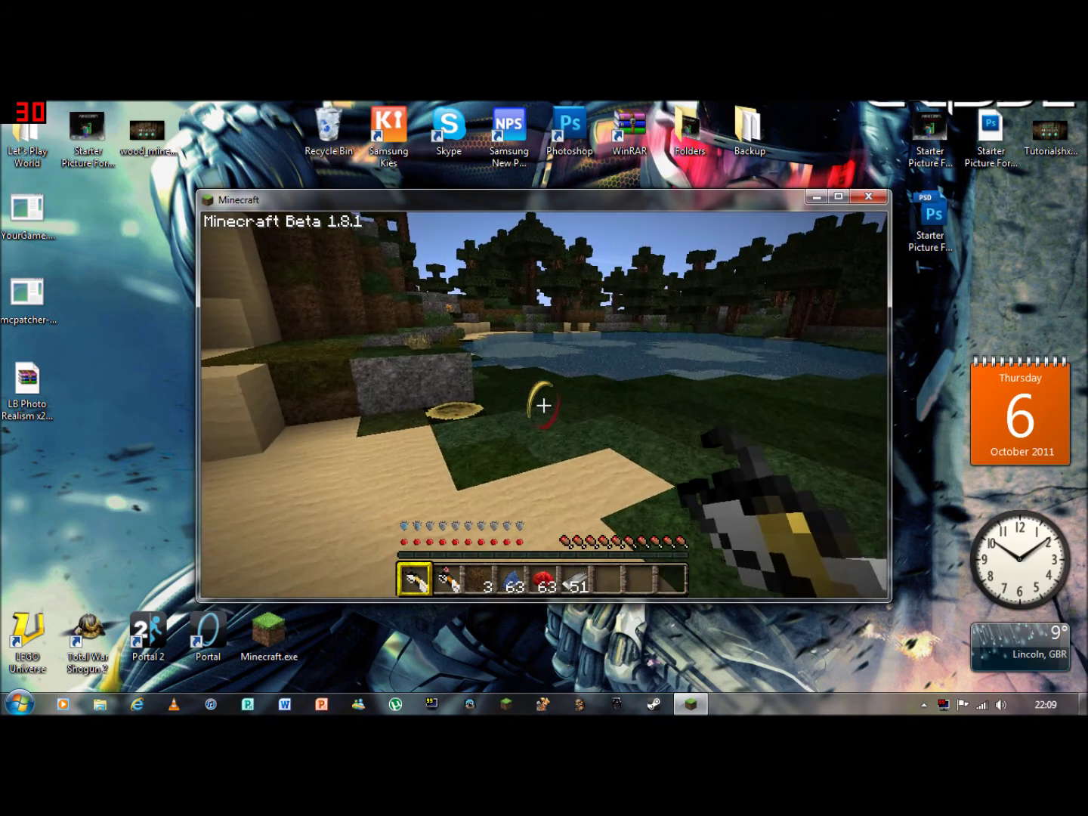
pyautogui.click(543, 406)
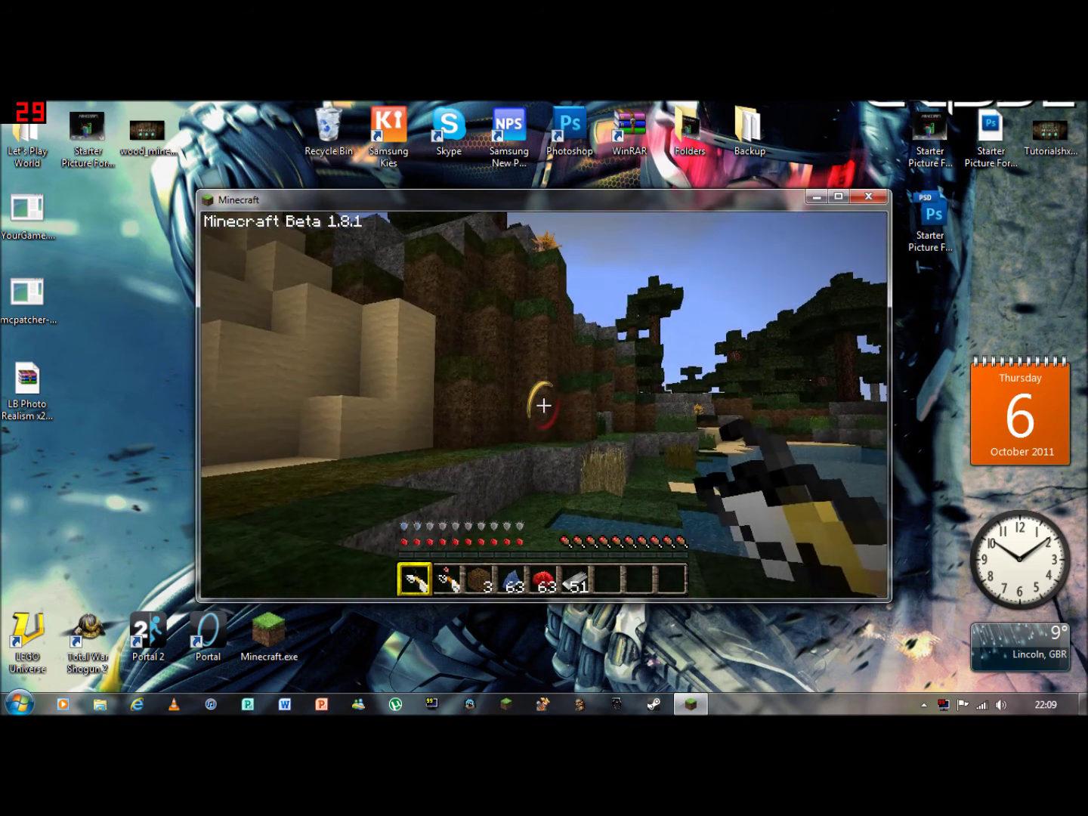
pyautogui.press('w')
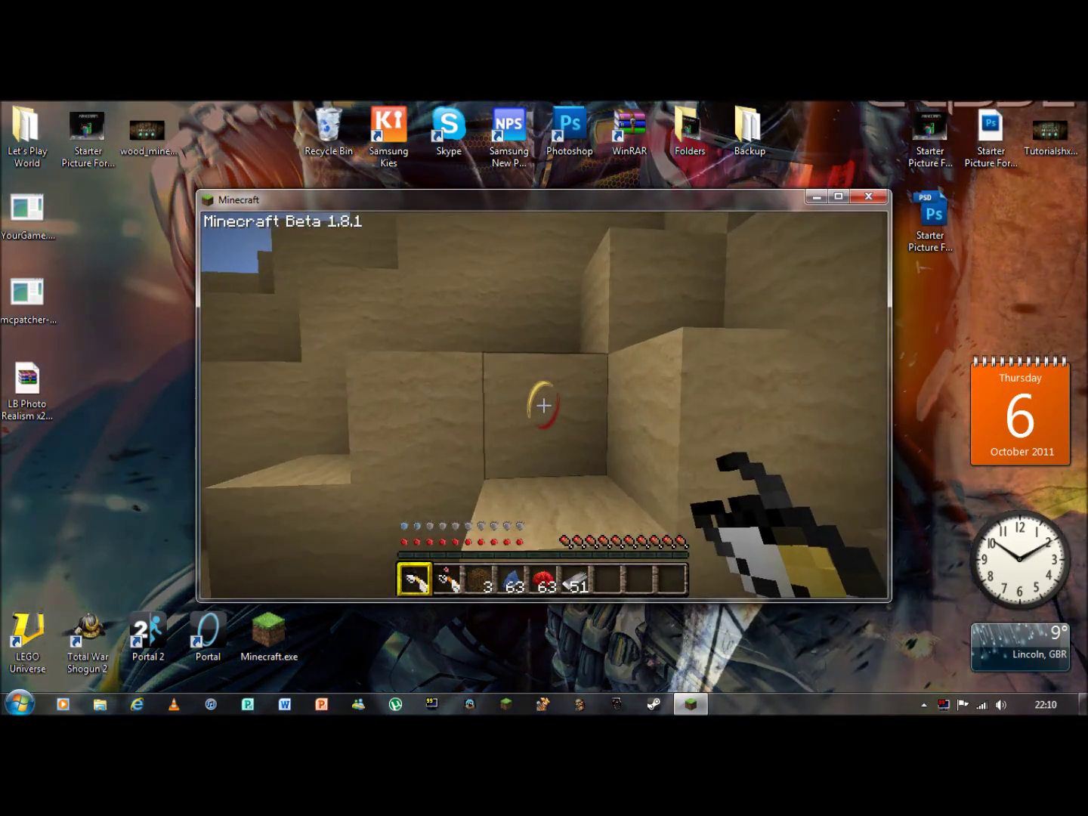